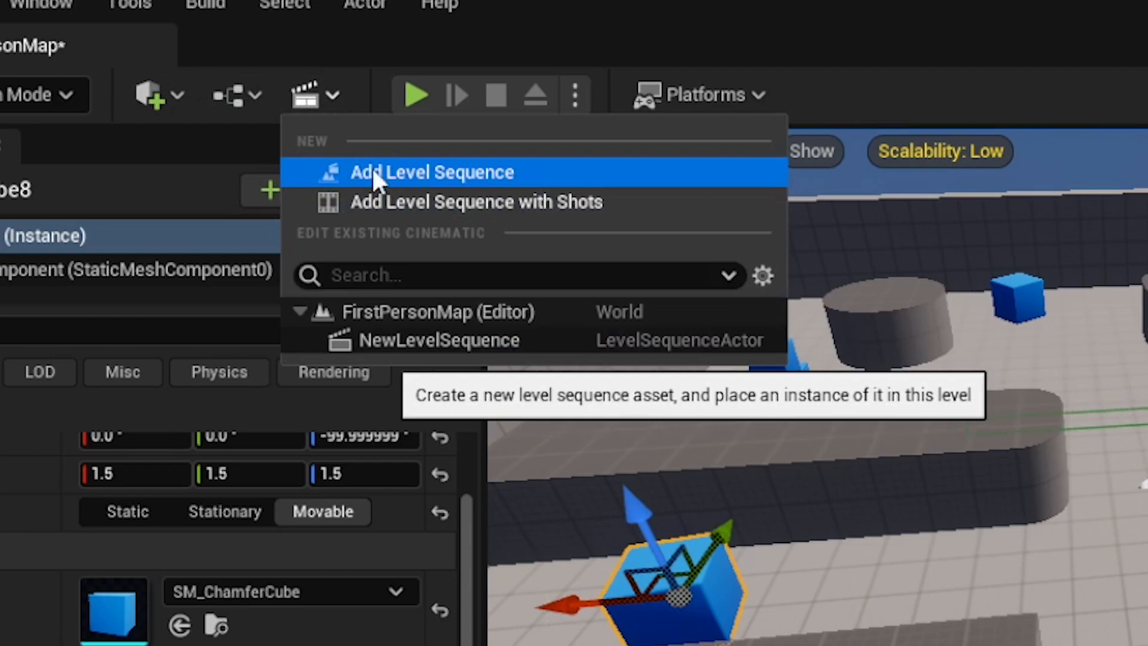
Add a new level sequence to the map and save it as Curtsceen1 in the CutsSceens folder.
left_click(435, 172)
type("C")
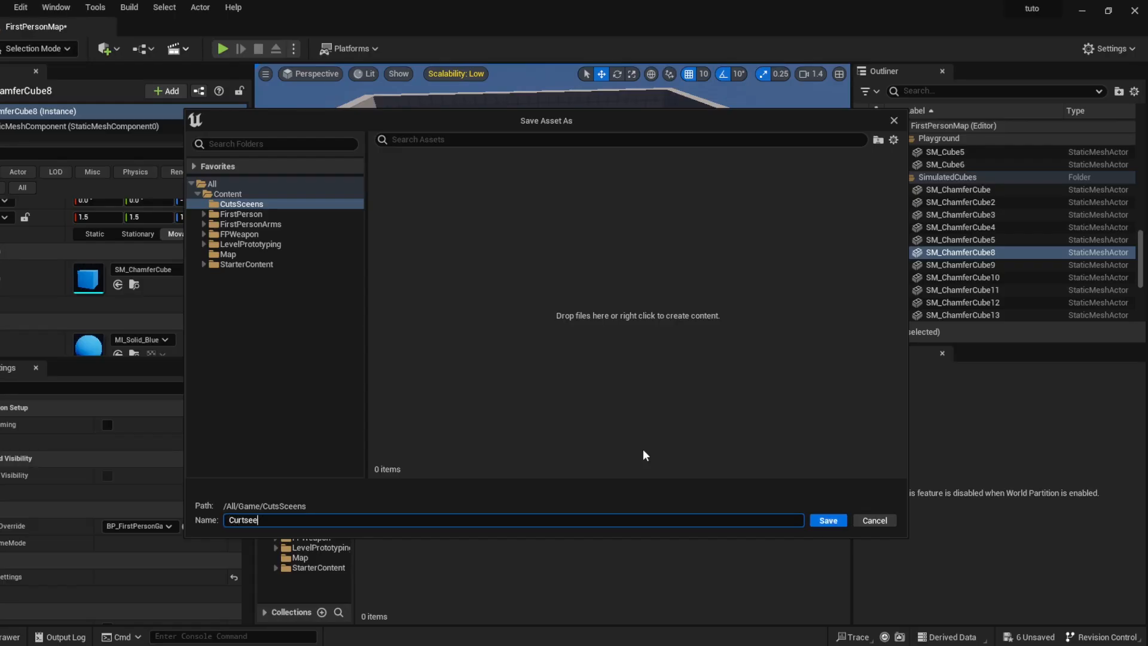
type("urtsceen1")
key("Return")
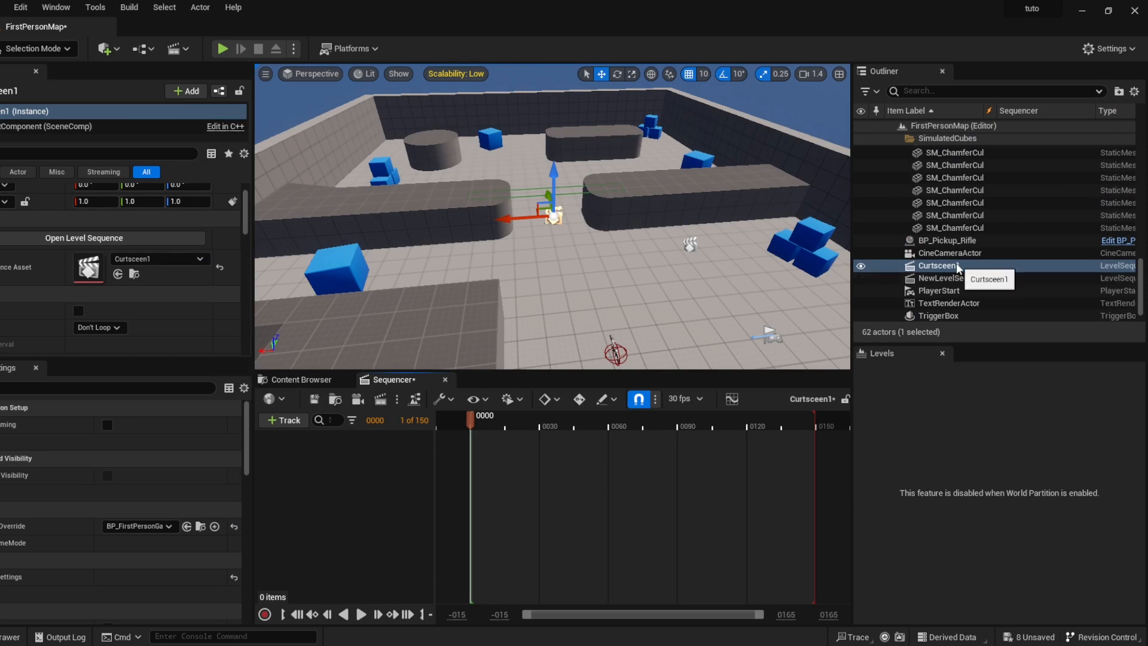
mouse_move(468, 422)
left_mouse_down()
mouse_move(510, 422)
mouse_move(473, 415)
left_mouse_up()
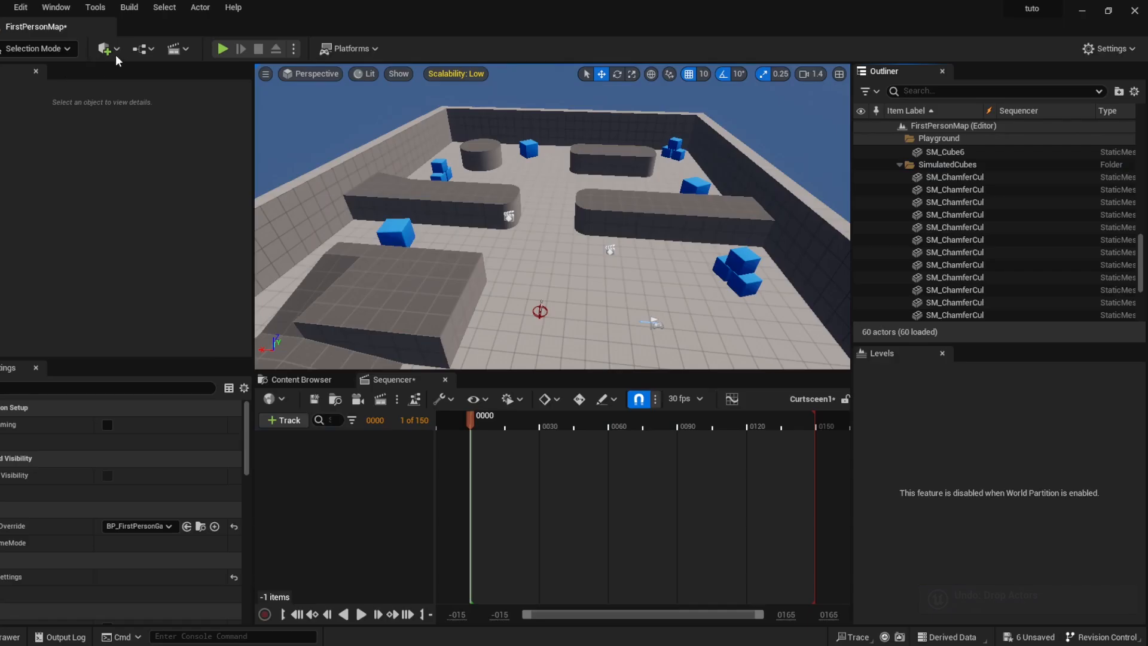
Place a Cine Camera Actor in the level and add it to the Curtsceen1 sequence.
left_click(116, 50)
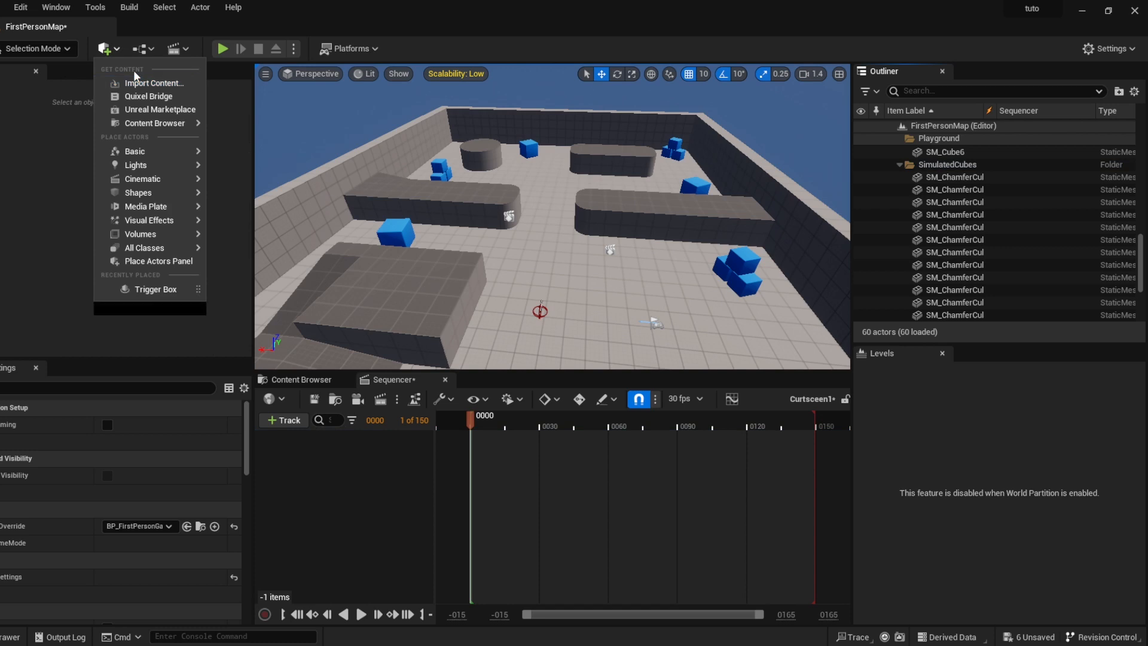
type("camer")
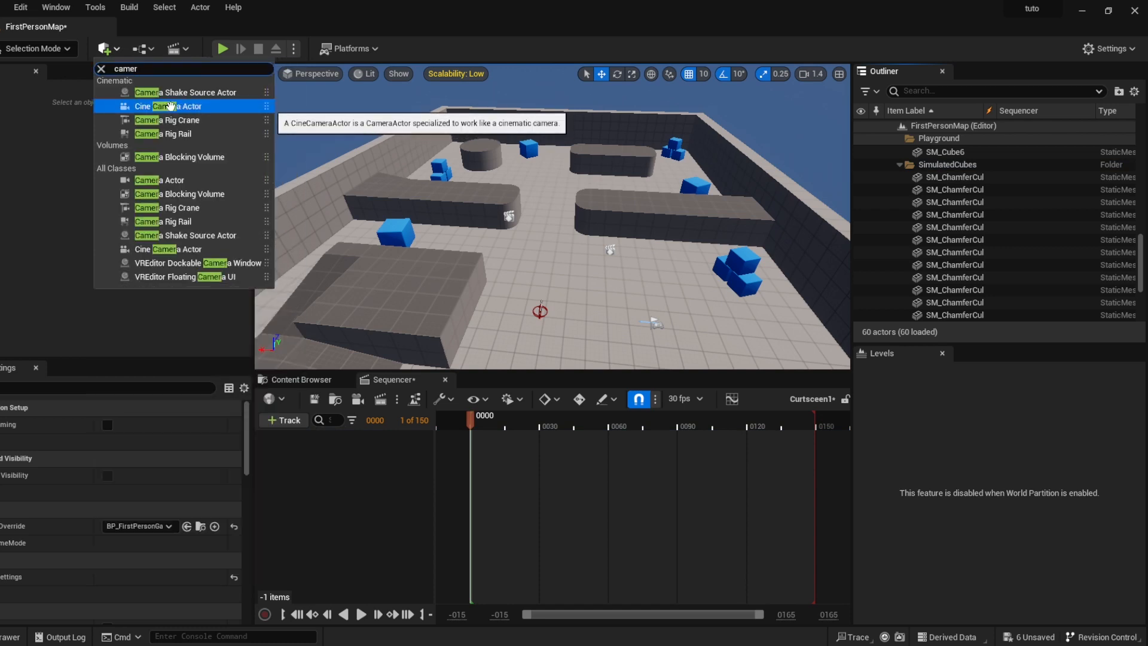
left_click_drag(171, 106, 915, 192)
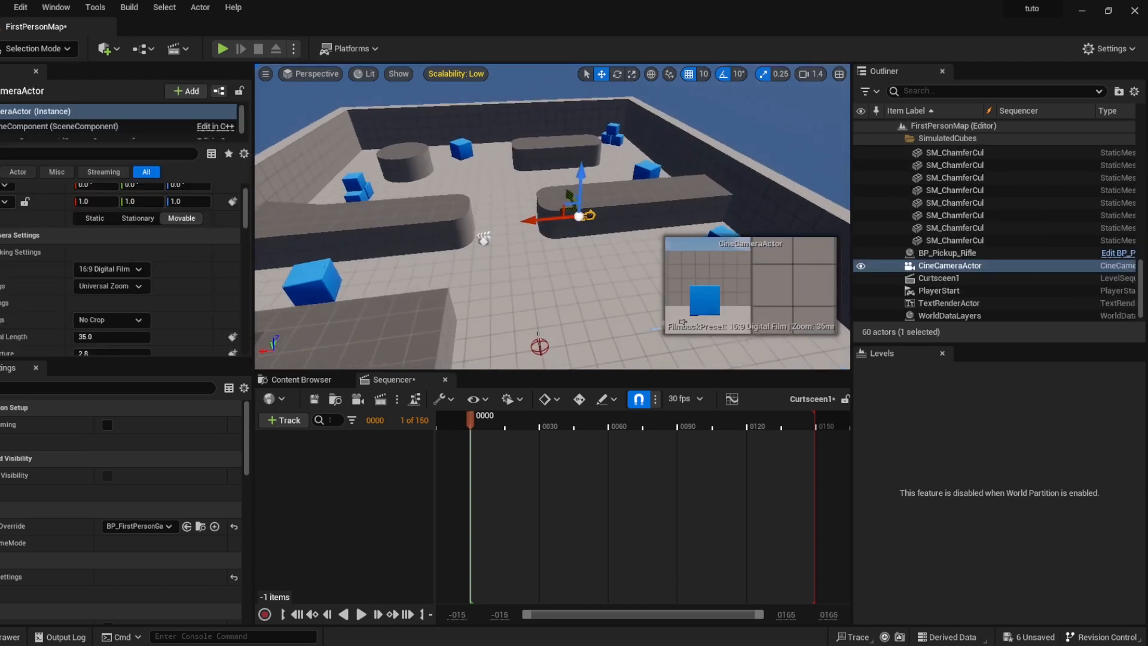
left_click_drag(937, 267, 525, 497)
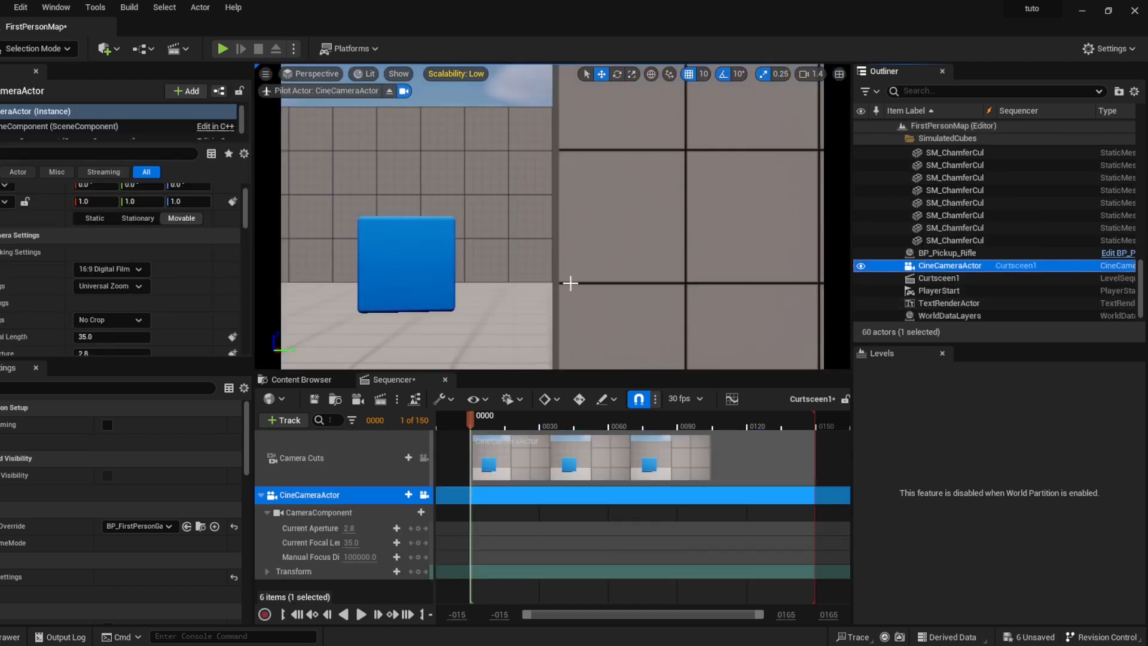
Pull the piloted CineCameraActor back to overlook the arena and set its lens to 12mm Prime f/2.8.
key("s")
right_click_drag(553, 216, 573, 204)
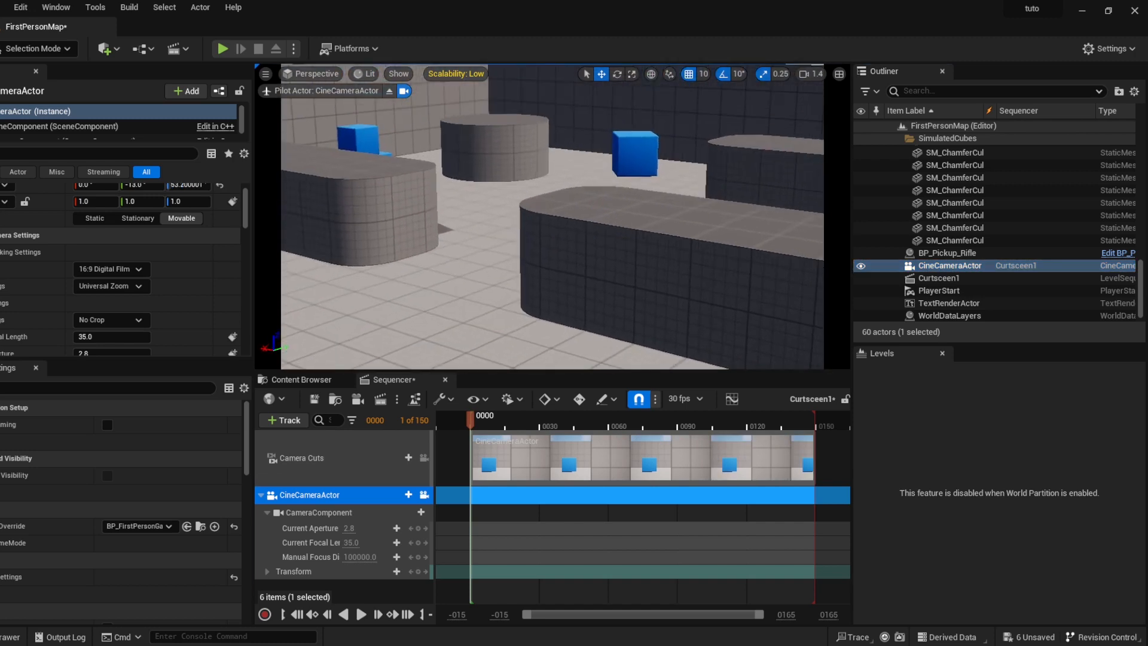
left_click(87, 287)
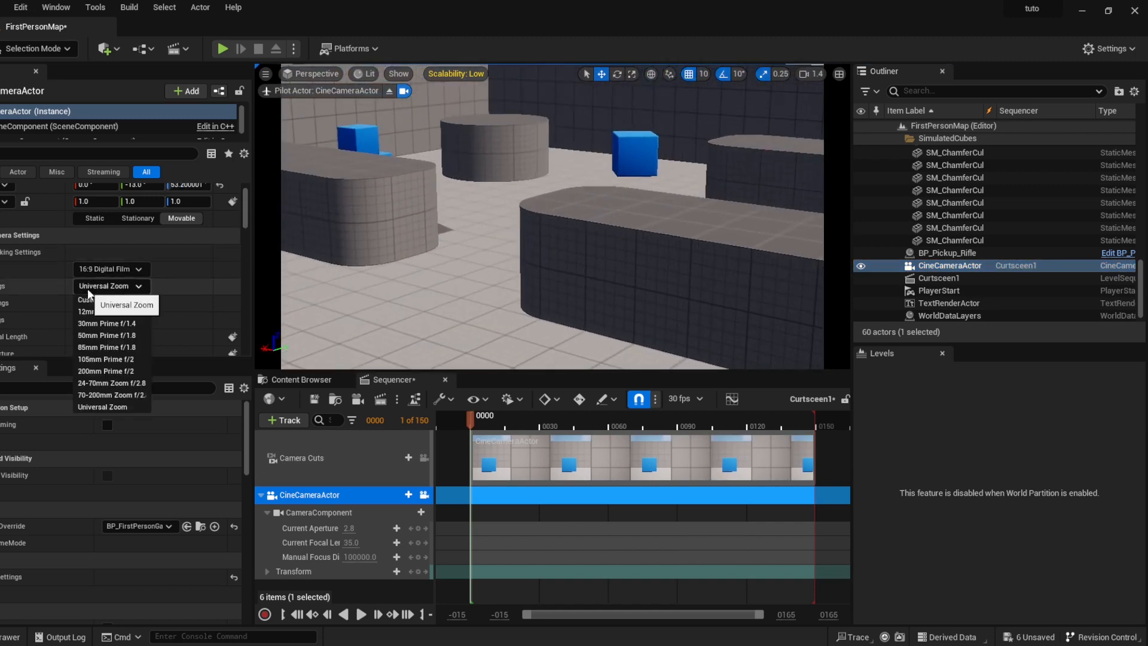
left_click(125, 314)
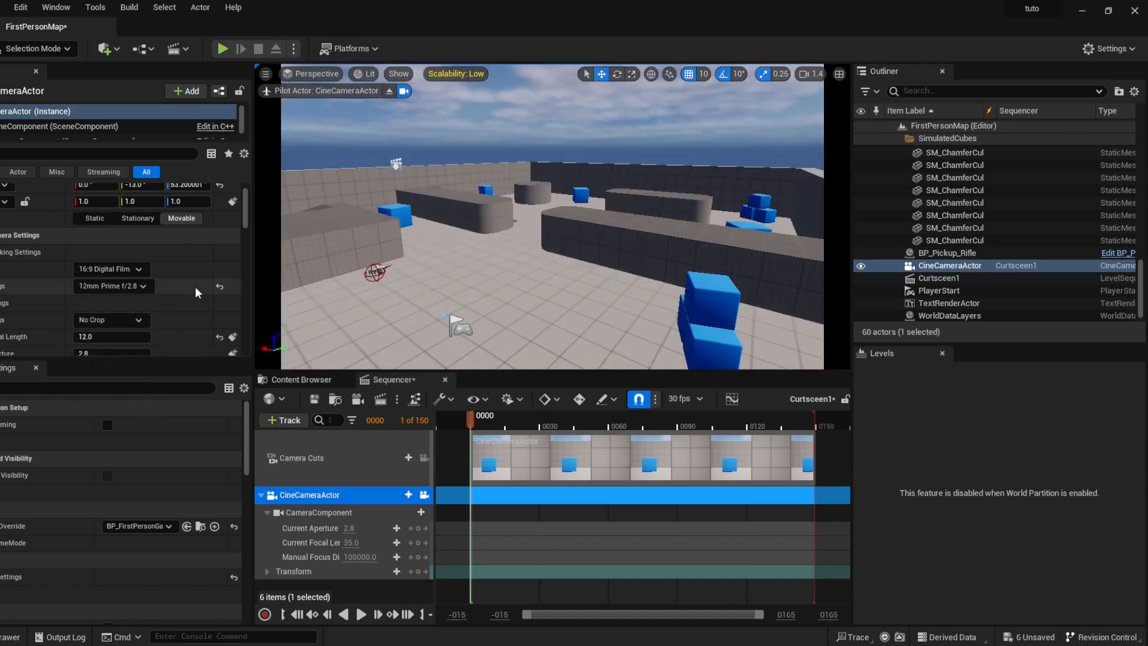
Fly the piloted camera to its opening view, facing the blue cube through the gap between the two rounded walls.
key("s")
right_click_drag(553, 217, 500, 205)
key("w")
key("s")
left_click(470, 198)
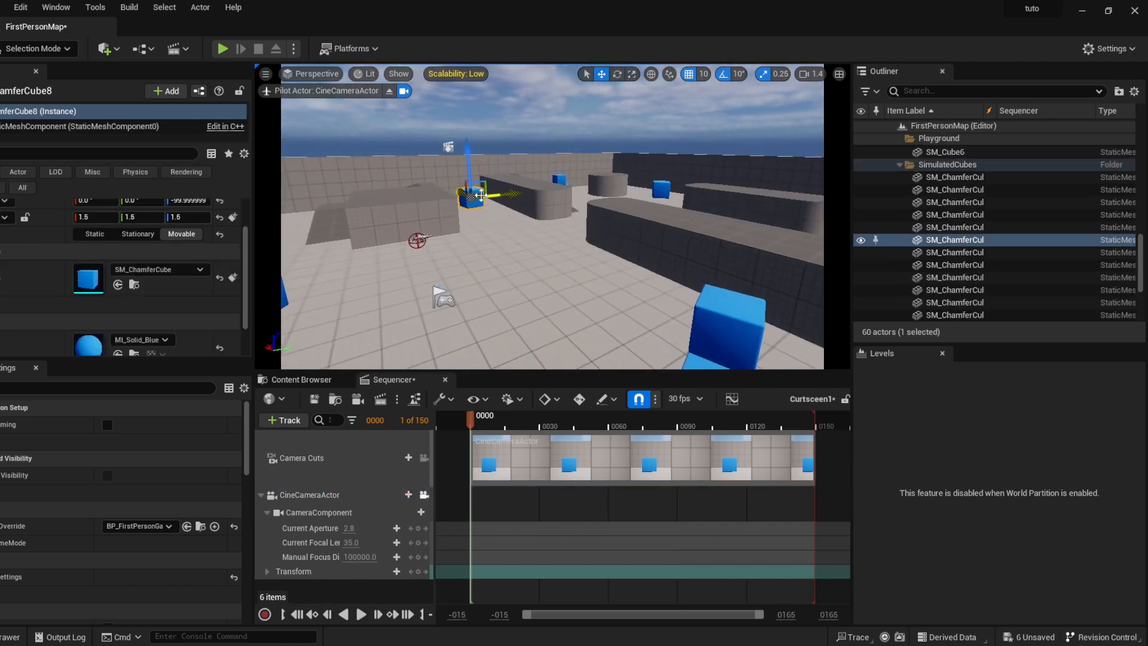
left_click(598, 248)
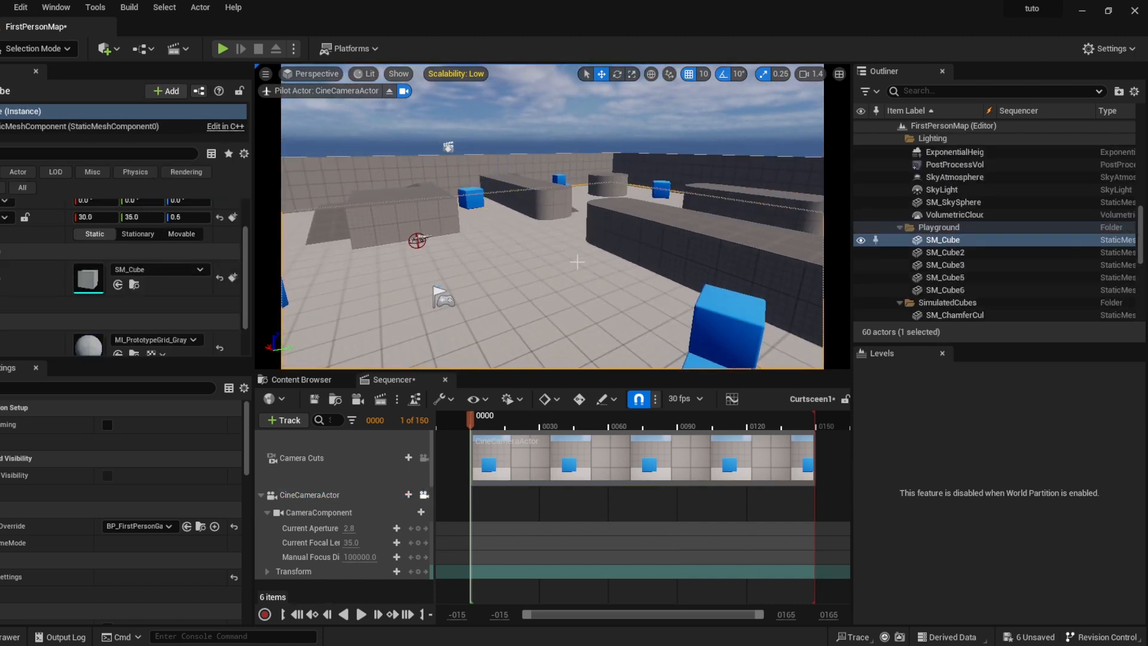
key("w")
right_click_drag(476, 215, 501, 209)
key("s")
key("w")
key("s")
scroll(498, 218, "down", 1)
key("d")
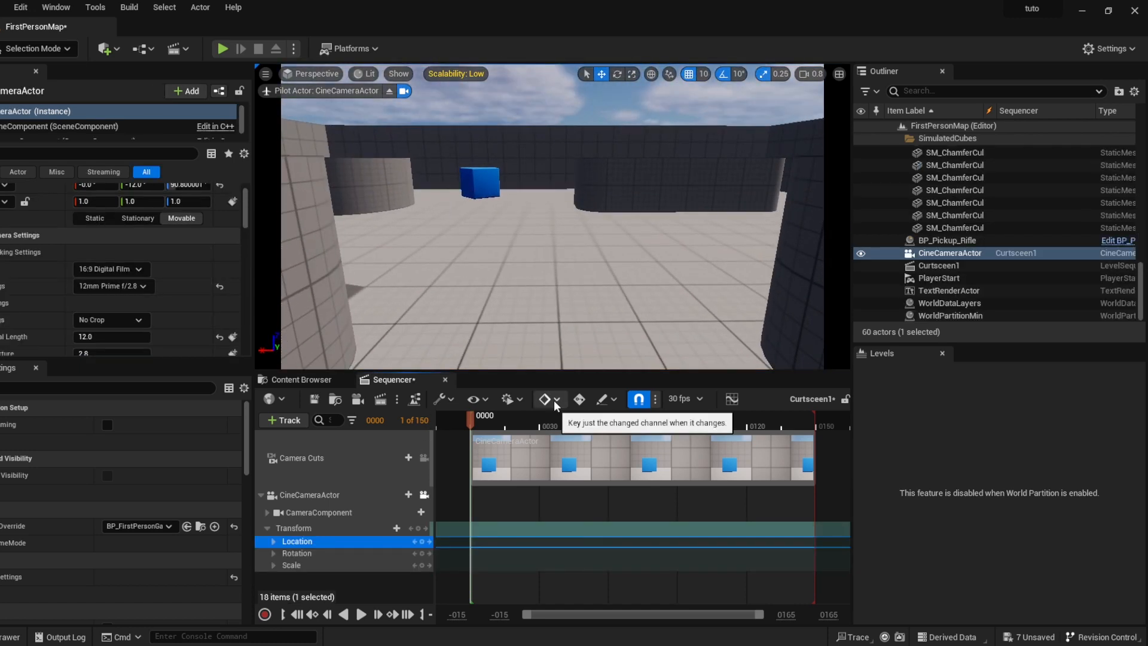
Review the camera's Location and Rotation tracks and set the default key interpolation to Cubic (Auto).
left_click(267, 528)
left_click(267, 528)
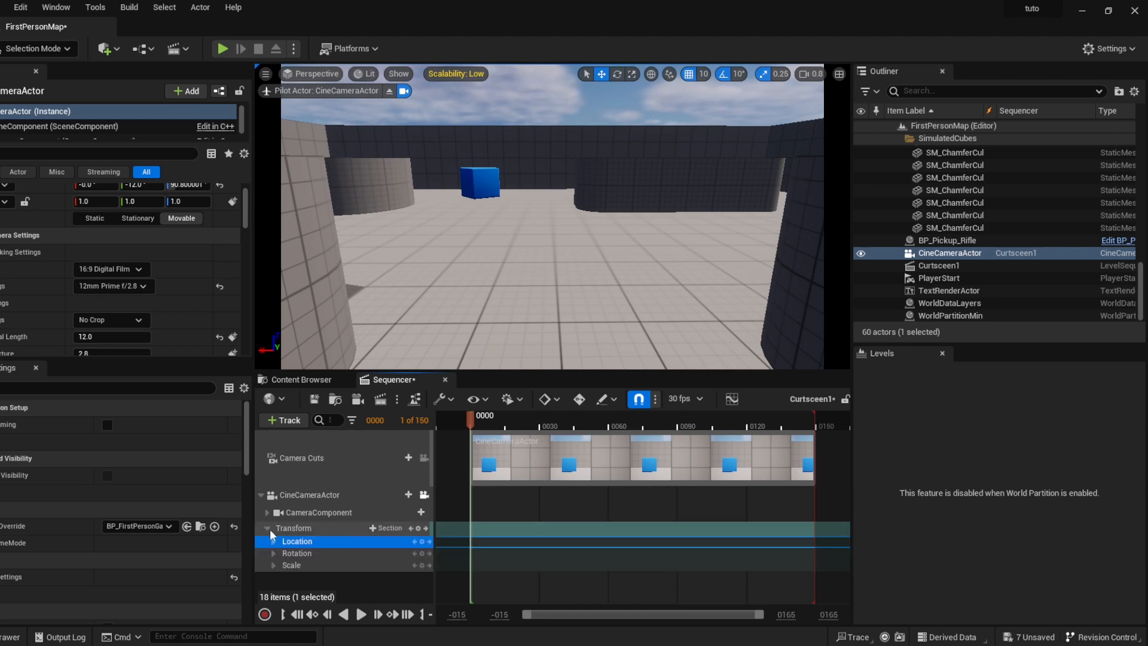
left_click(302, 542)
left_click(302, 553)
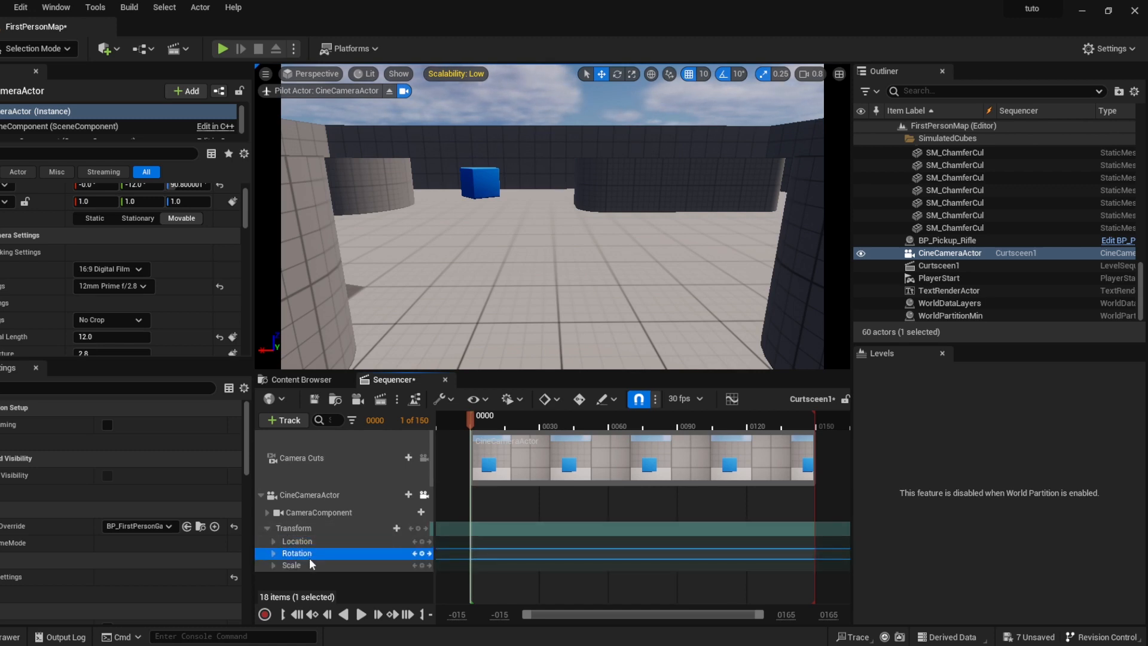
left_click(299, 541)
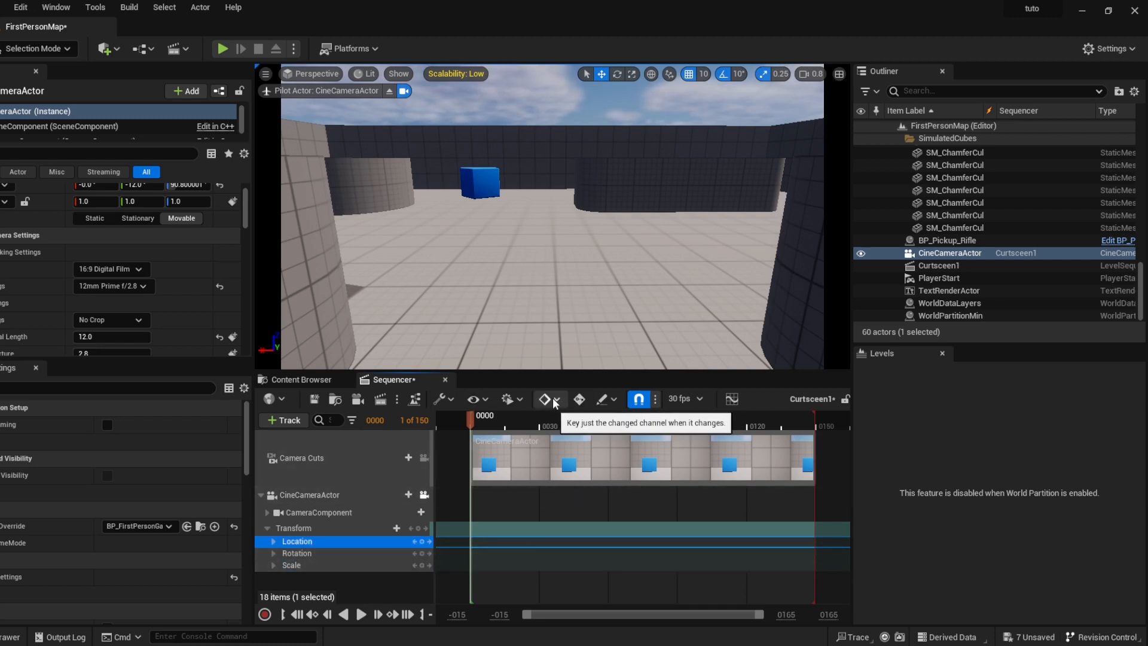
left_click(556, 401)
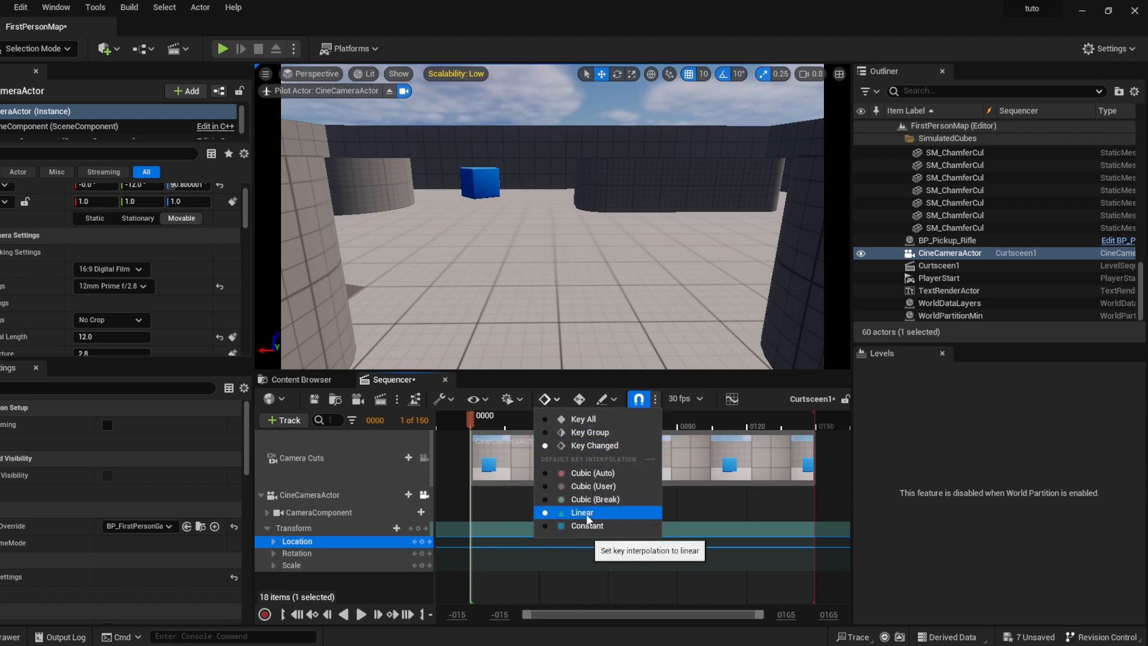
left_click(587, 473)
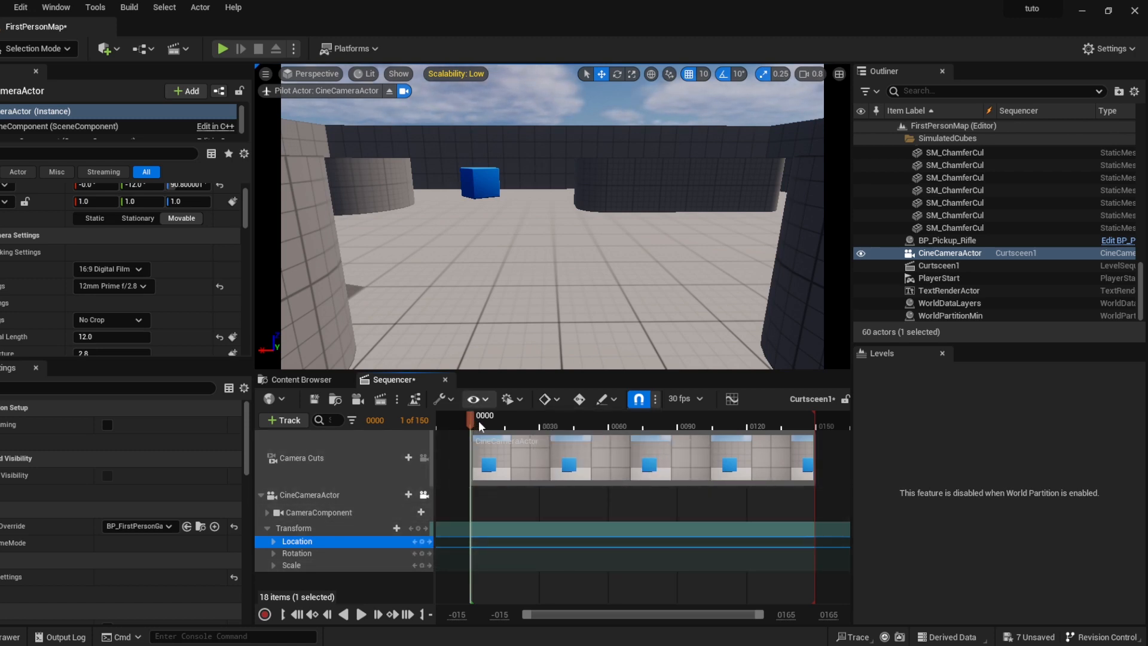
Collapse the camera's Transform track and add a transform keyframe at frame 0.
left_click(418, 529)
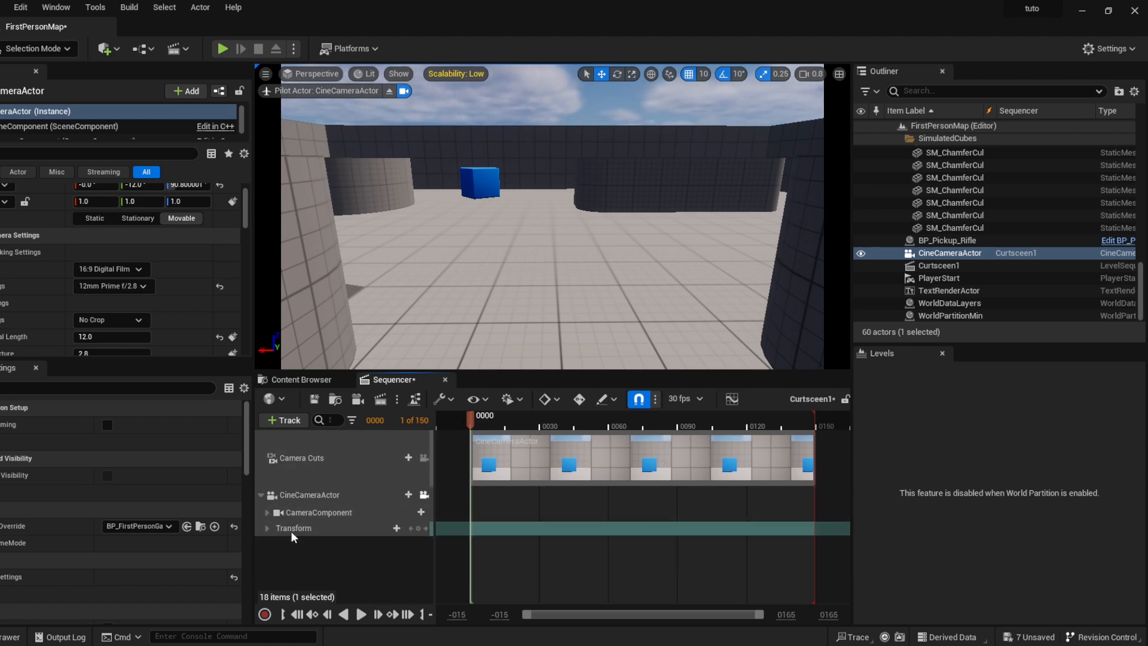
left_click(419, 529)
left_click(370, 526)
left_click(470, 526)
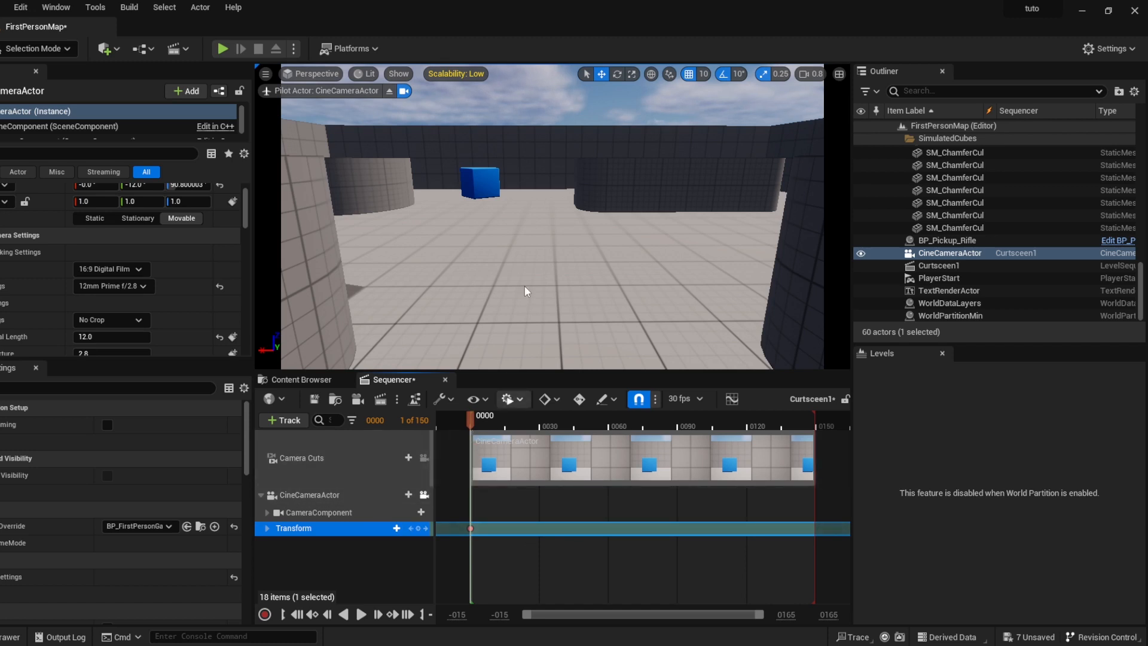
key("s")
right_click_drag(527, 290, 525, 363)
key("s")
key("s")
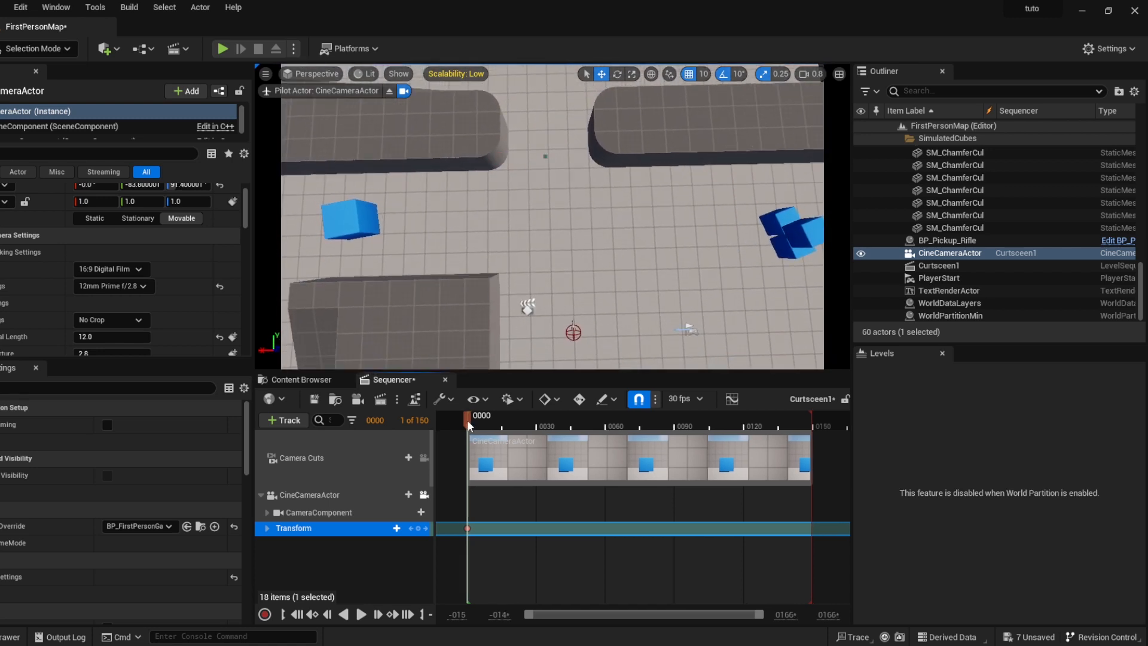
At frame 150, raise the piloted camera to a high view looking straight down on the arena and key its transform.
left_click_drag(468, 420, 814, 431)
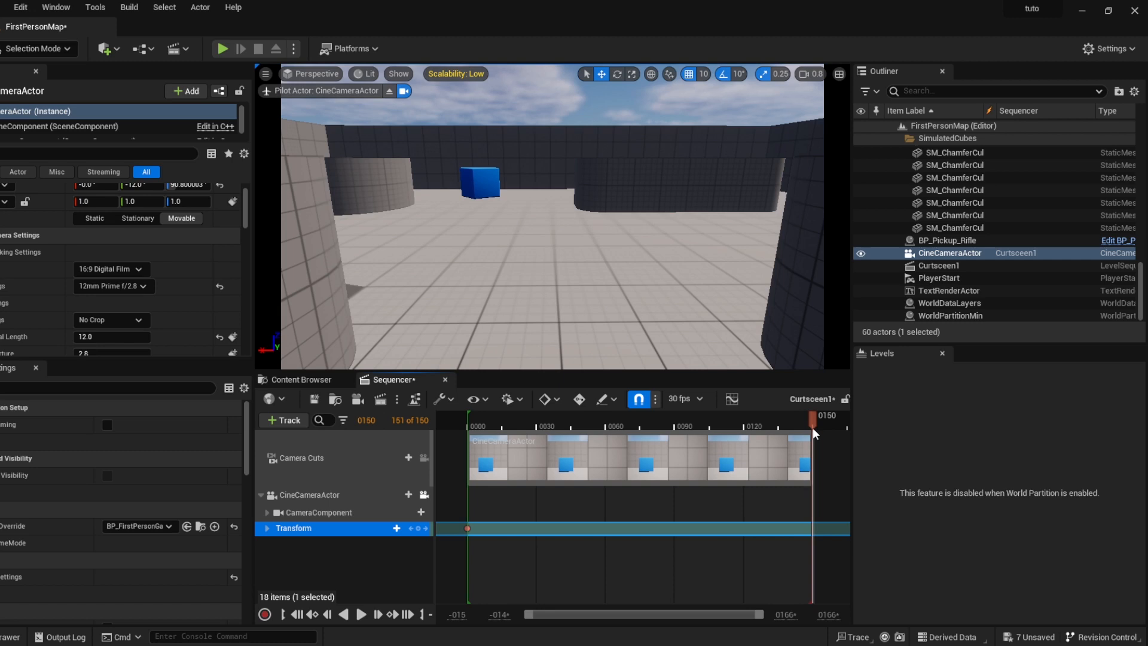
key("s")
mouse_move(601, 274)
right_mouse_down()
mouse_move(601, 361)
mouse_move(603, 287)
right_mouse_up()
key("s")
scroll(601, 358, "up", 3)
key("w")
key("s")
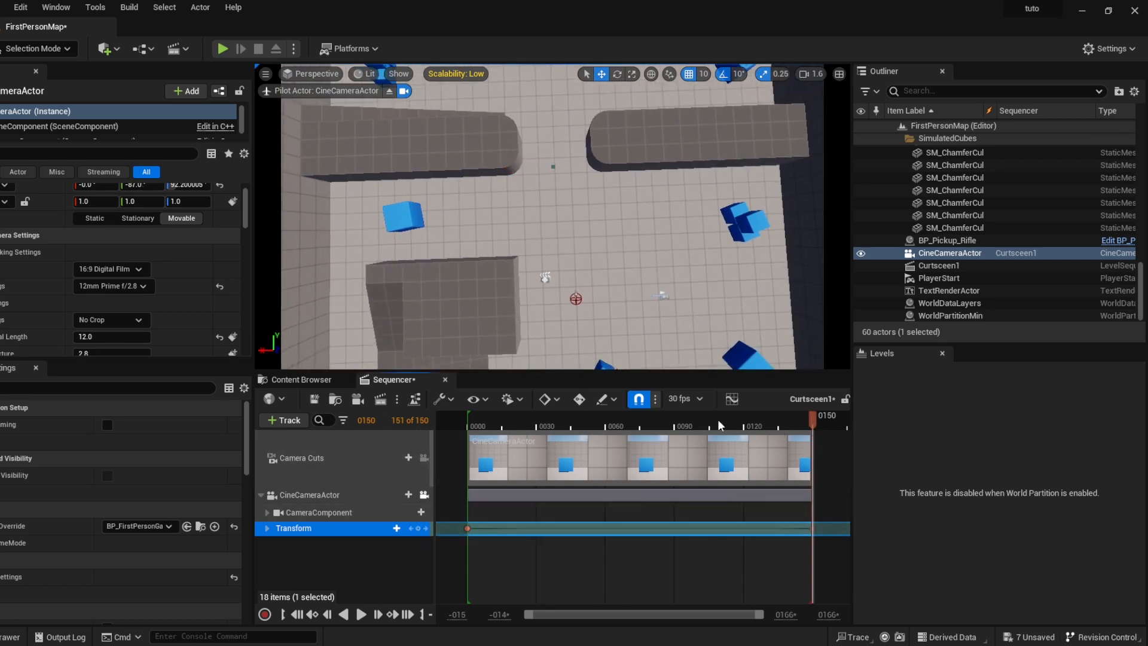
Return to the start of the sequence and play back the camera move.
left_click(598, 422)
left_click_drag(547, 425, 461, 426)
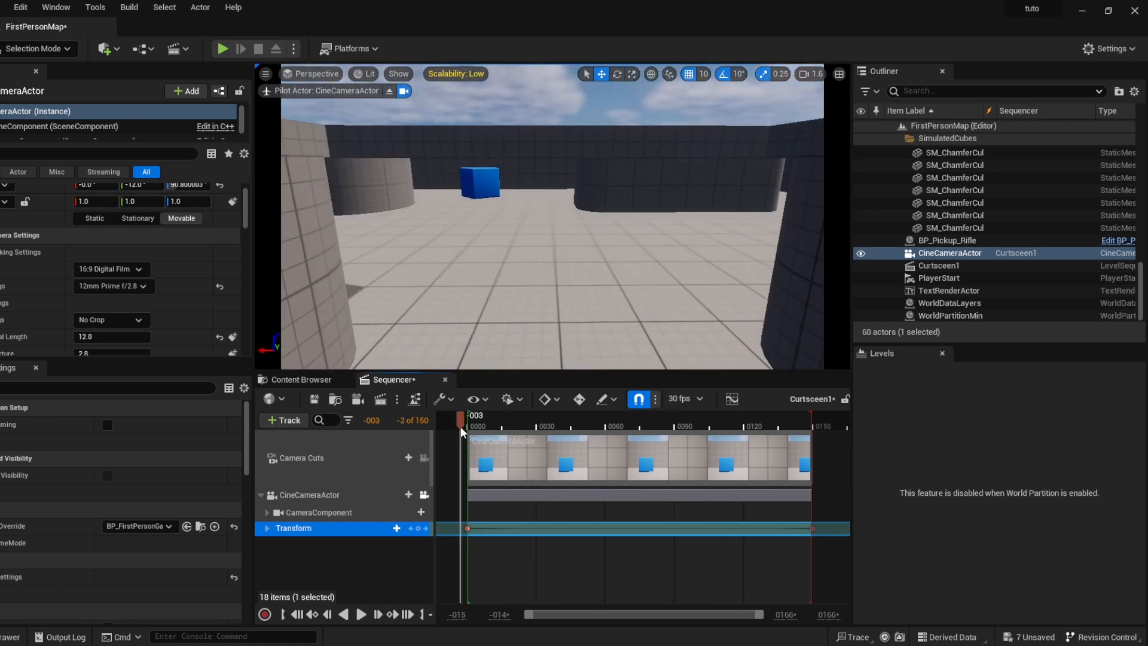
key("Left")
key("space")
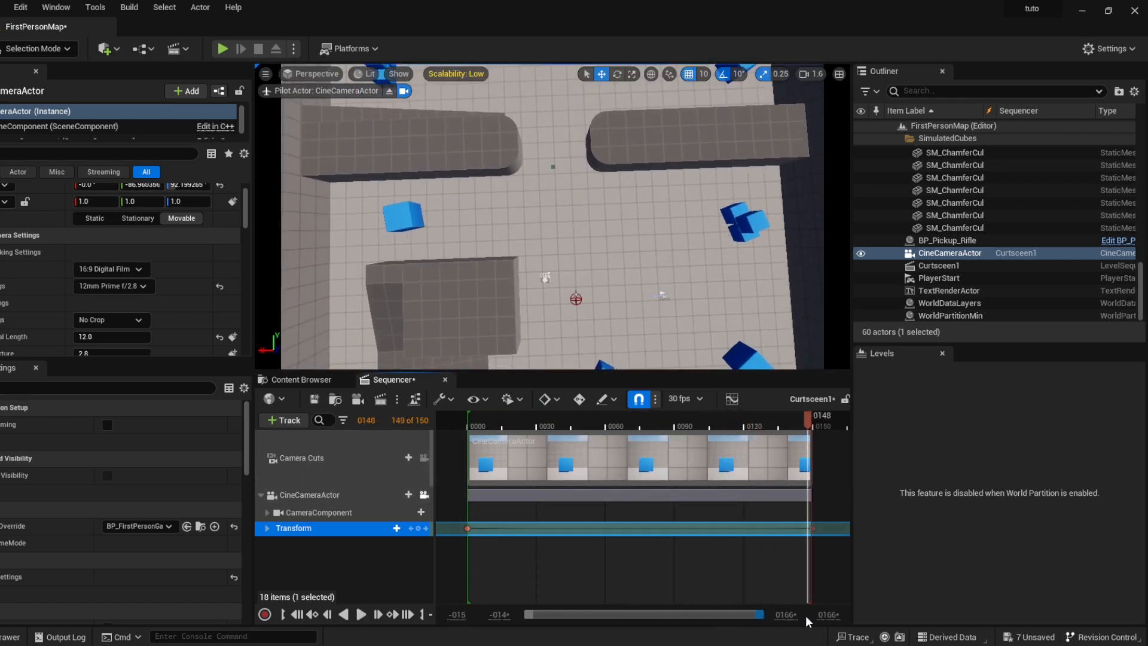
Set the sequence's playback end to frame 1000.
left_click_drag(763, 616, 784, 601)
scroll(755, 523, "down", 4, "ctrl")
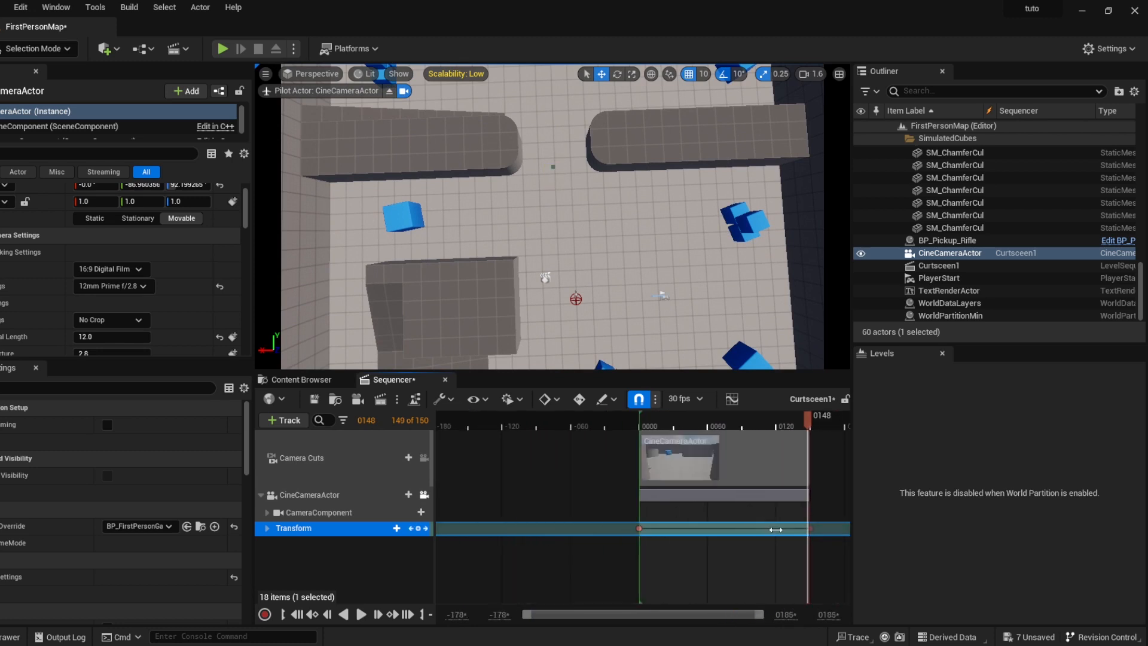
scroll(777, 528, "down", 5, "ctrl")
scroll(787, 535, "up", 2, "ctrl")
left_click_drag(701, 614, 734, 606)
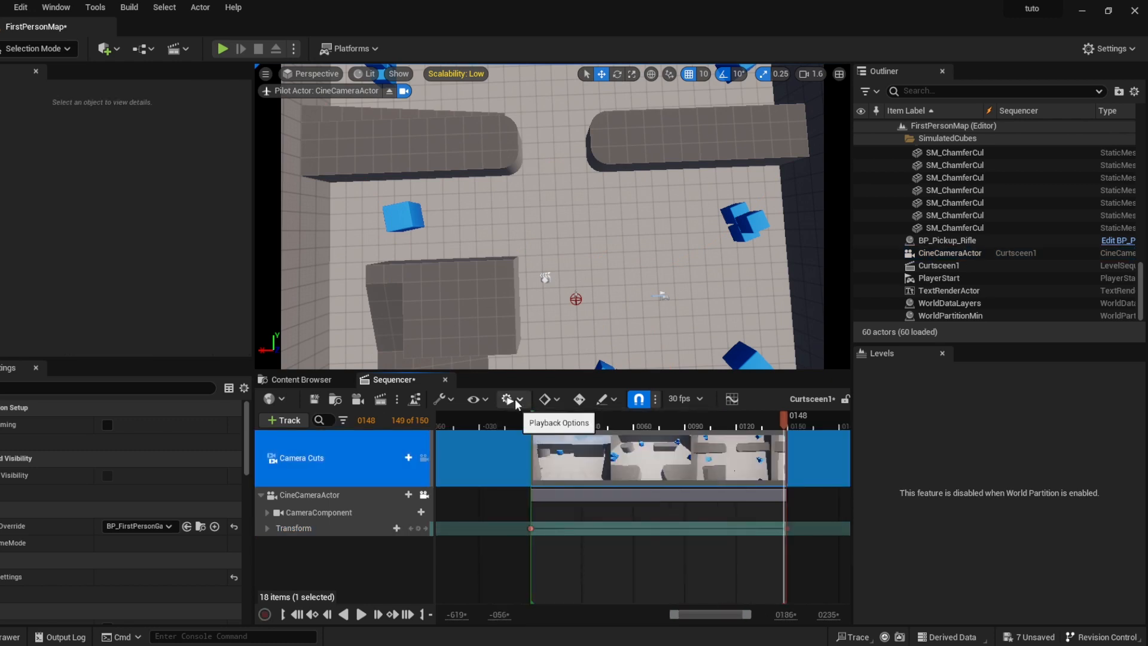
left_click(515, 400)
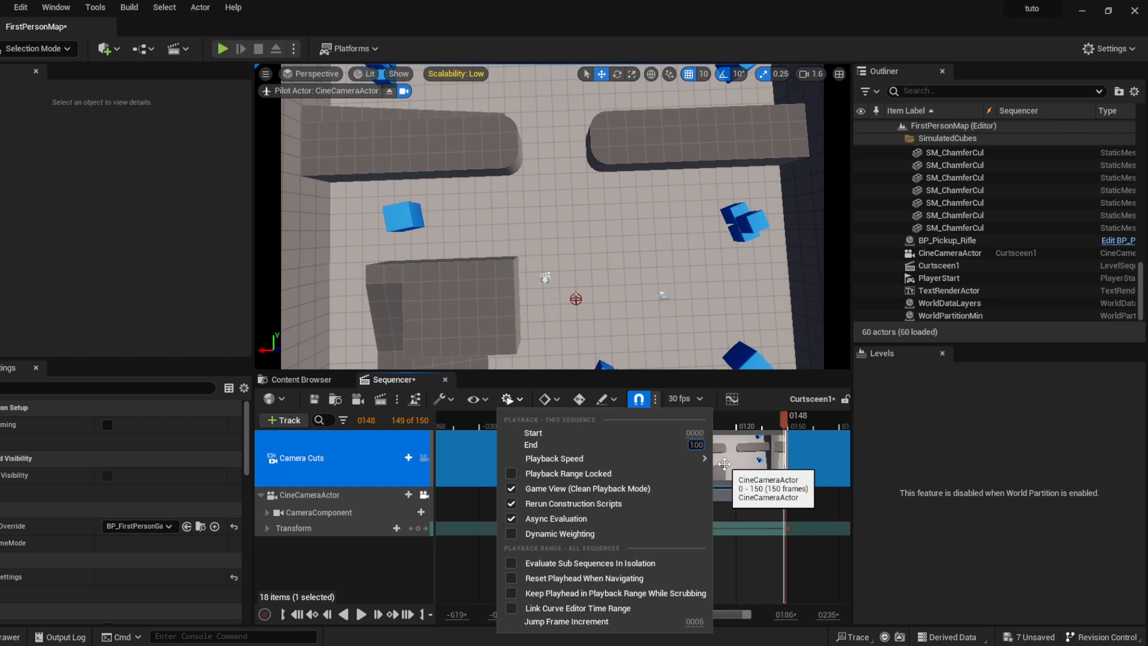
type("0")
key("Return")
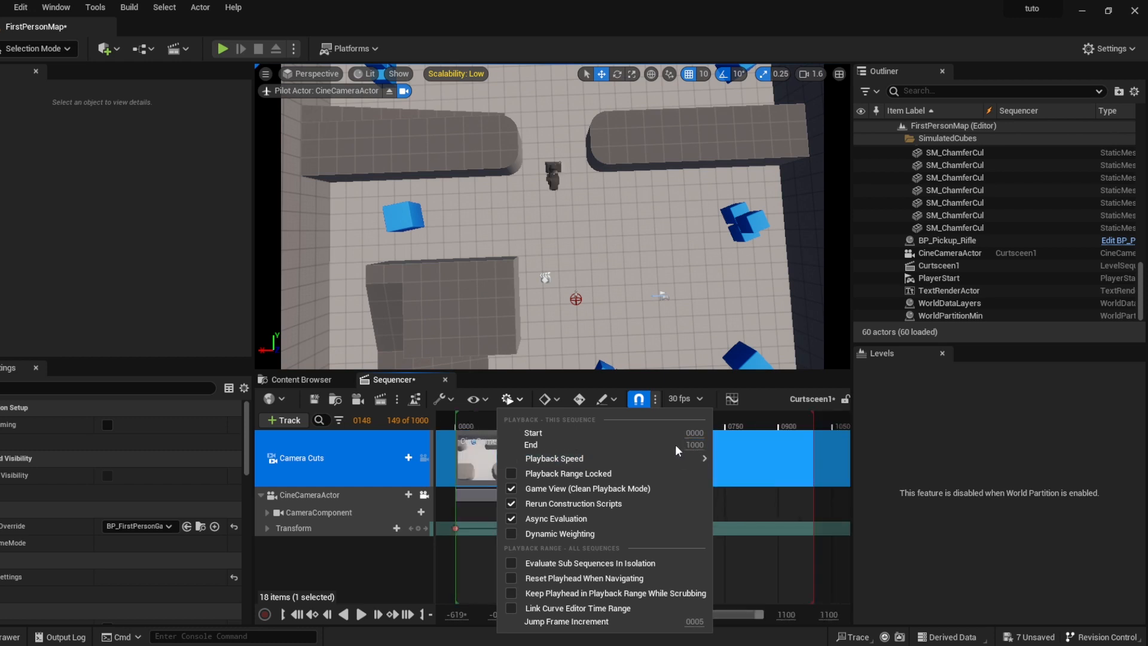
left_click(774, 448)
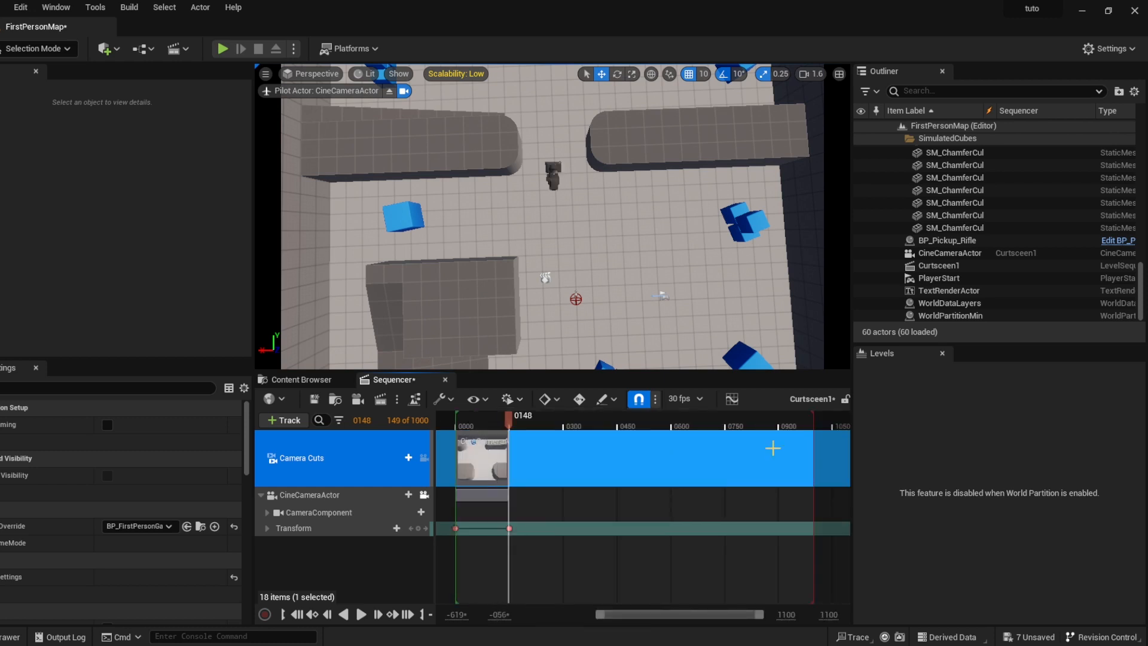
left_click_drag(565, 422, 517, 457)
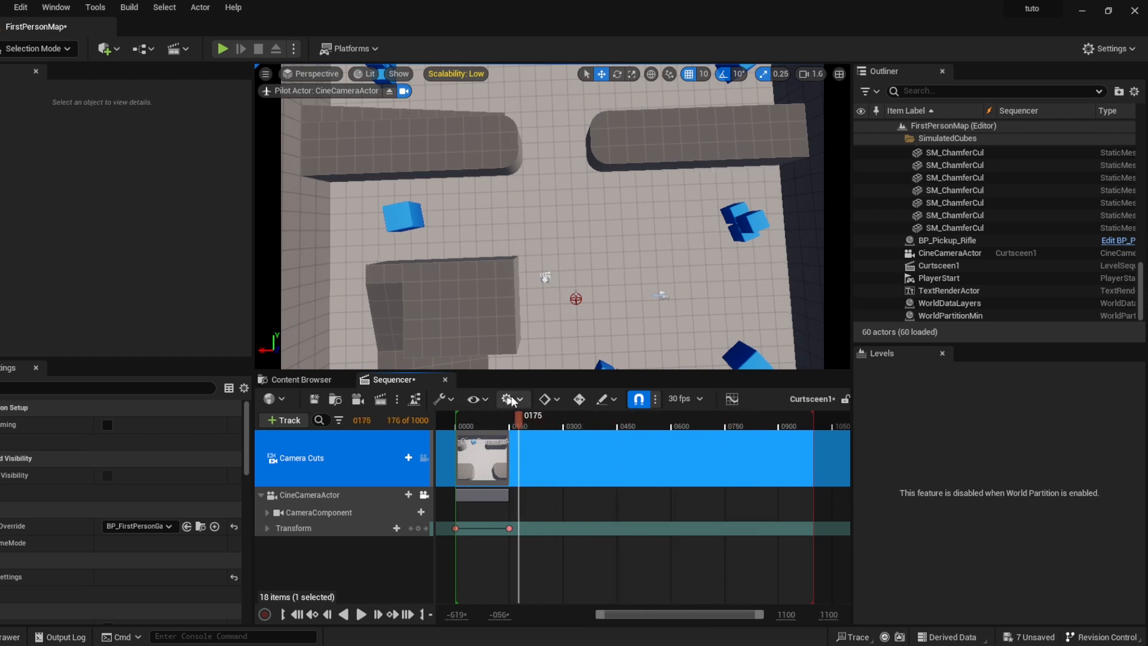
Set the sequence's playback end to frame 250 and trim the camera cut to that end.
left_click(509, 399)
left_click_drag(694, 445, 694, 445)
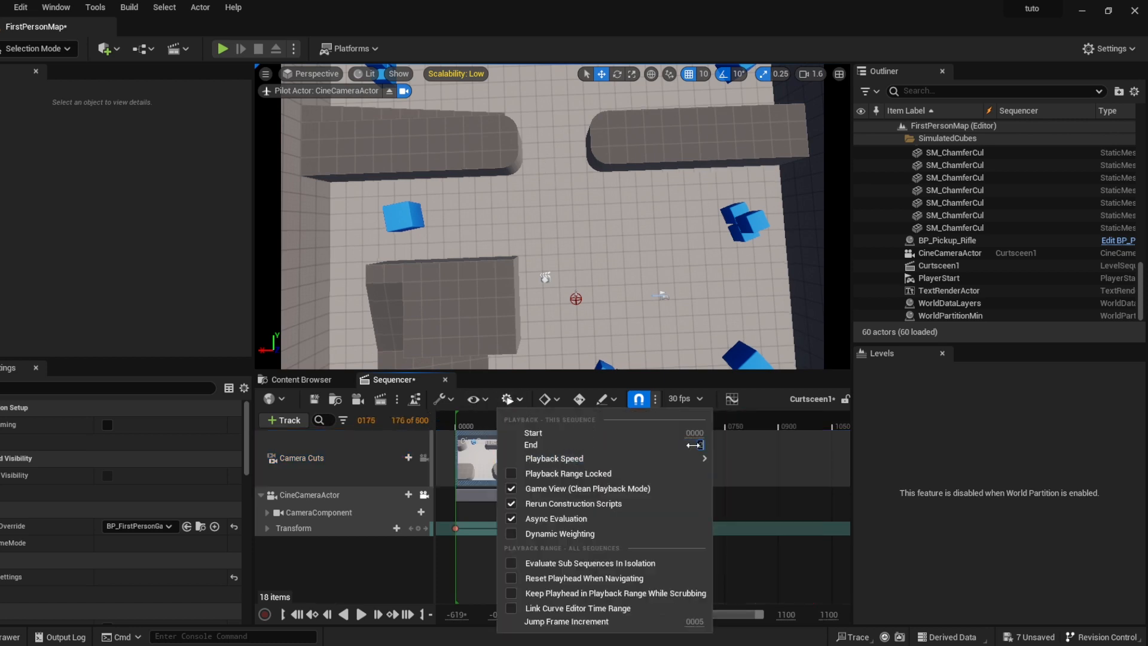
left_click(726, 482)
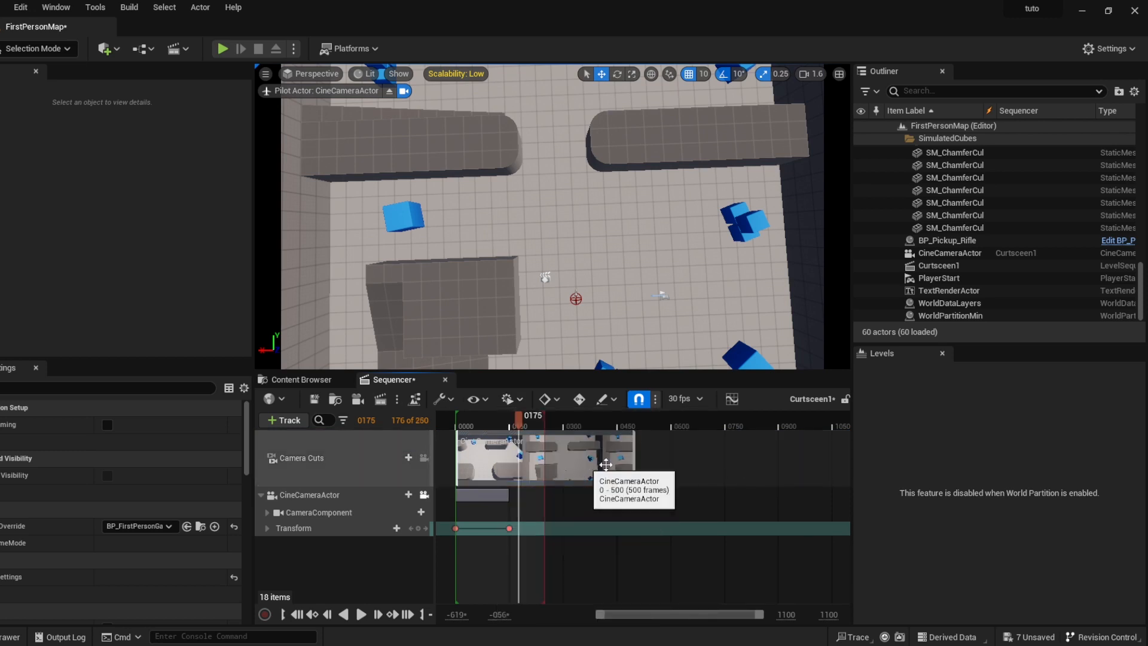
left_click_drag(634, 464, 543, 465)
Scrub through to the sequence's new end and play the sequence to check the camera animation.
left_click_drag(509, 421, 545, 421)
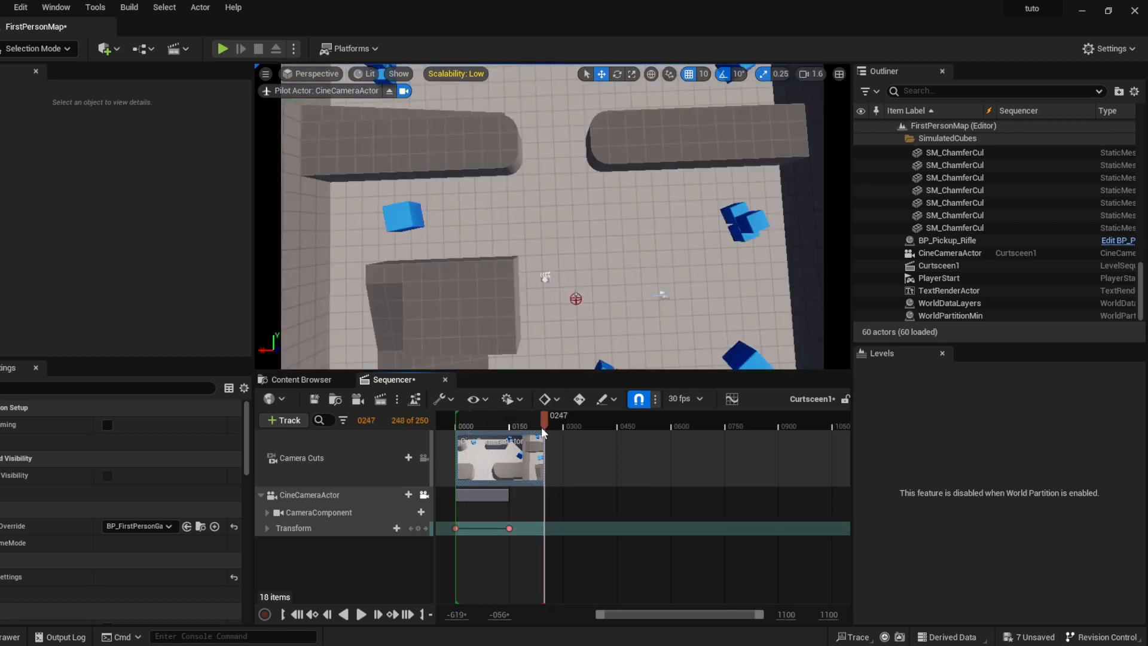
key("space")
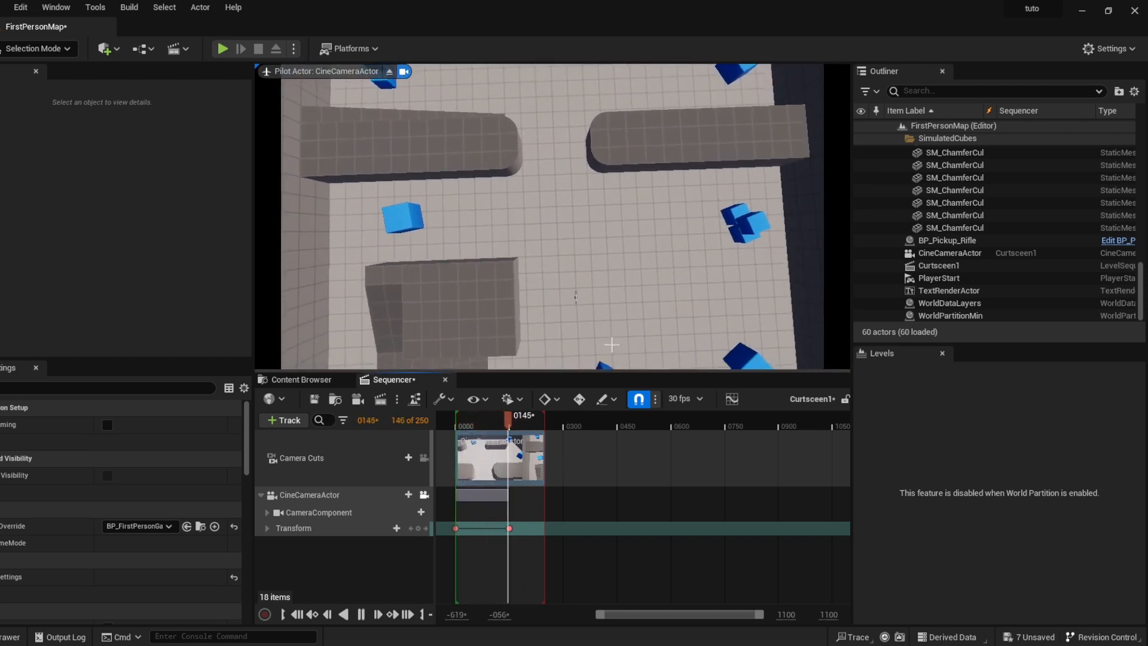
Add the lone blue chamfer cube near the side wall to the sequence and key its transform at frame 151.
key("space")
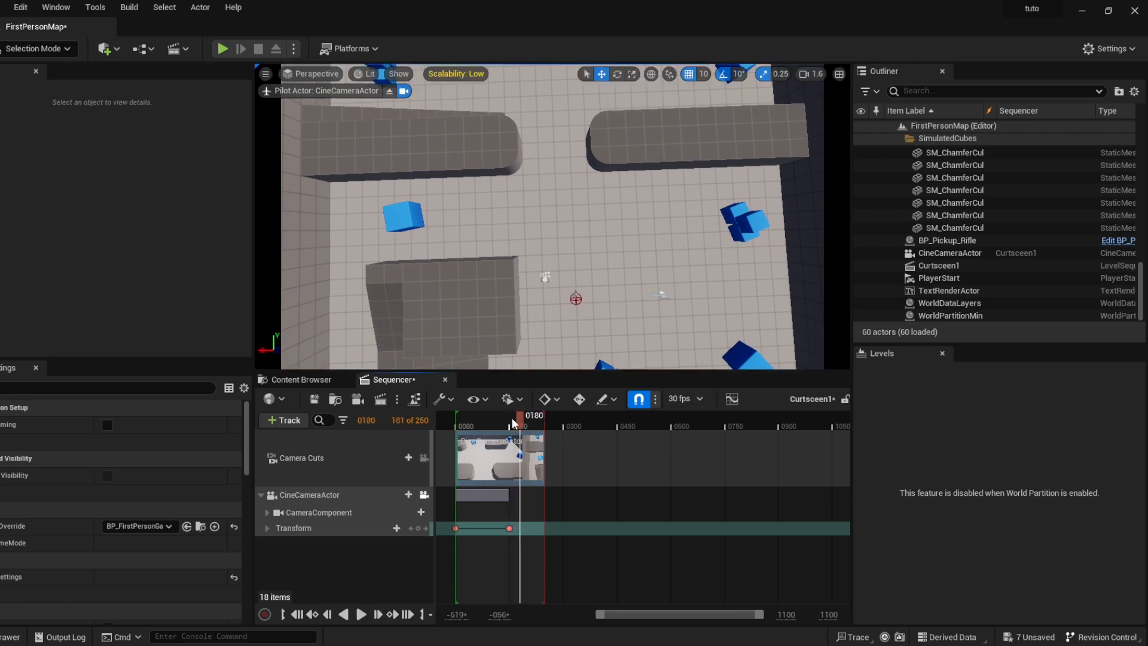
left_click_drag(512, 422, 508, 422)
left_click(510, 422)
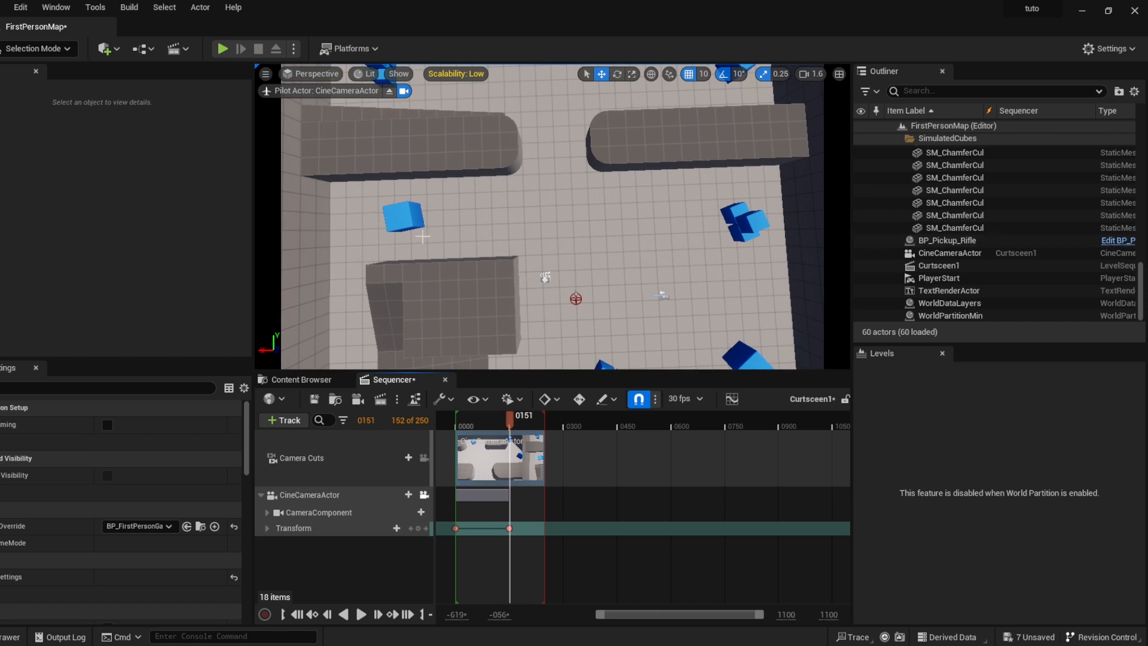
left_click(402, 216)
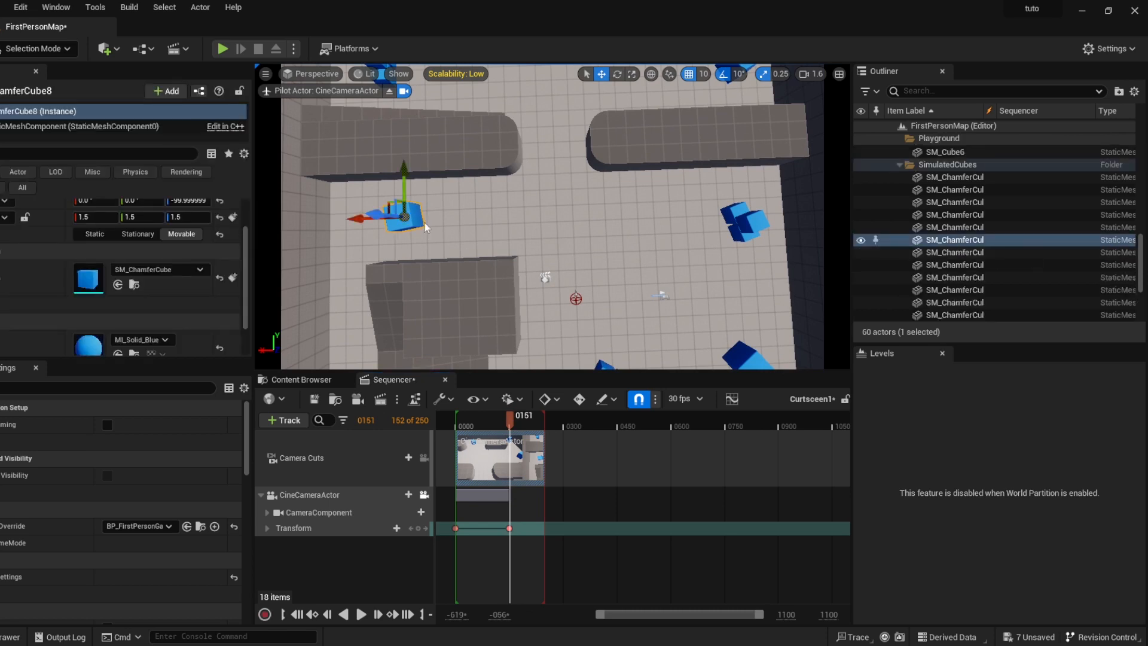
left_click_drag(930, 249, 859, 283)
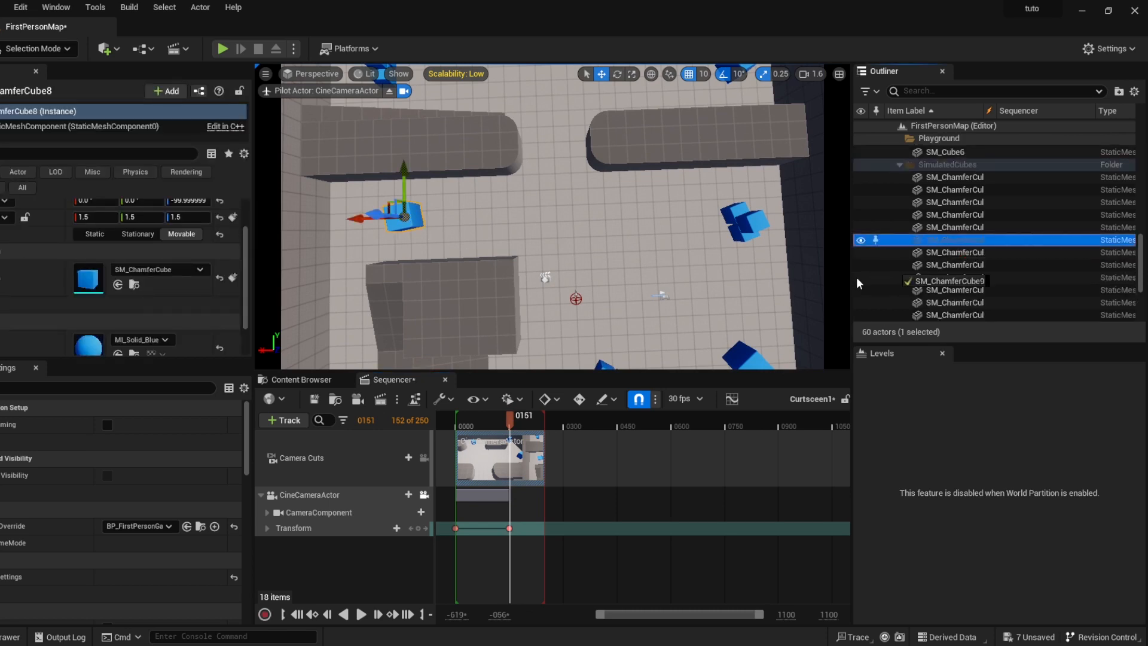
left_click_drag(598, 494, 595, 509)
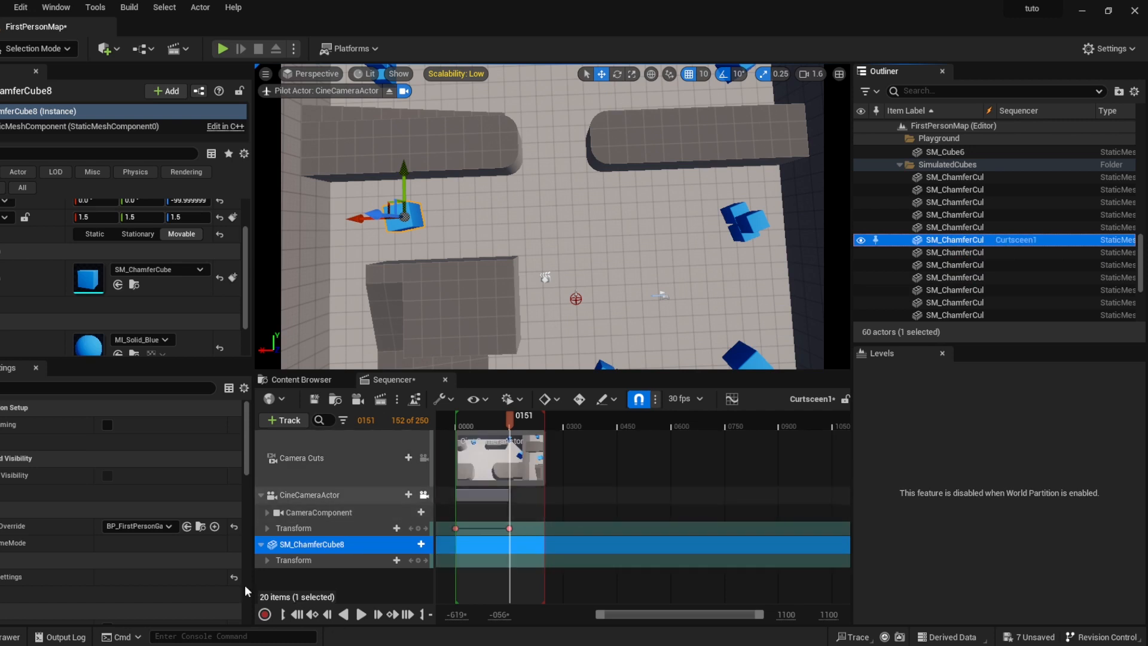
left_click(418, 561)
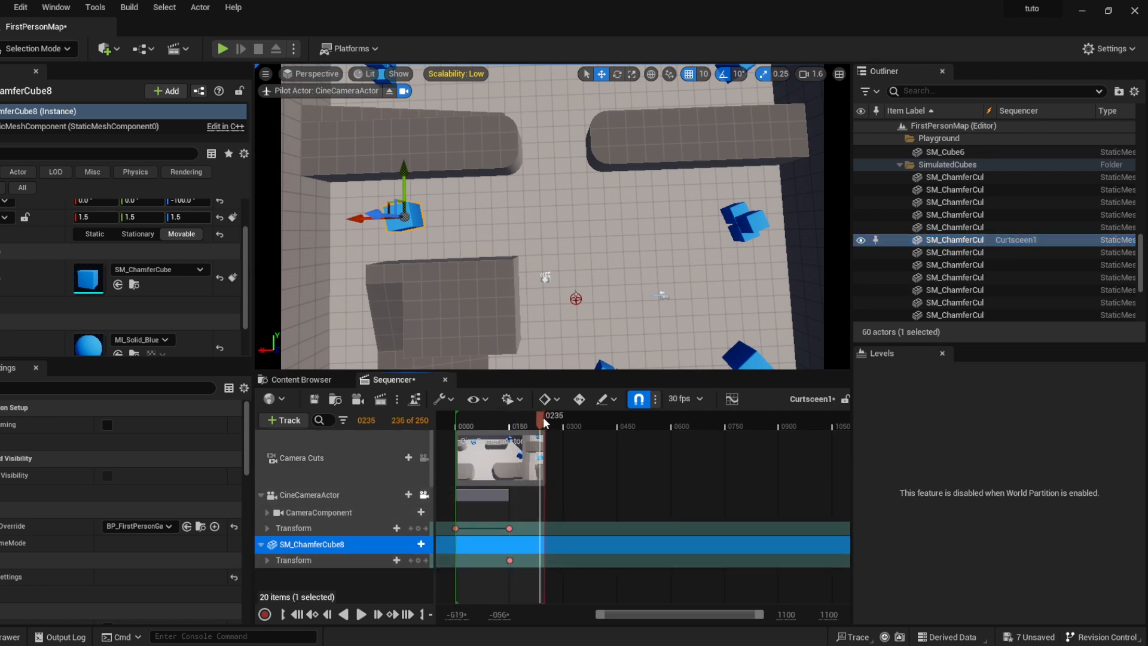
At frame 247, move the cube along X across the floor to beside the other cube stack and key its transform.
left_click_drag(543, 417, 544, 416)
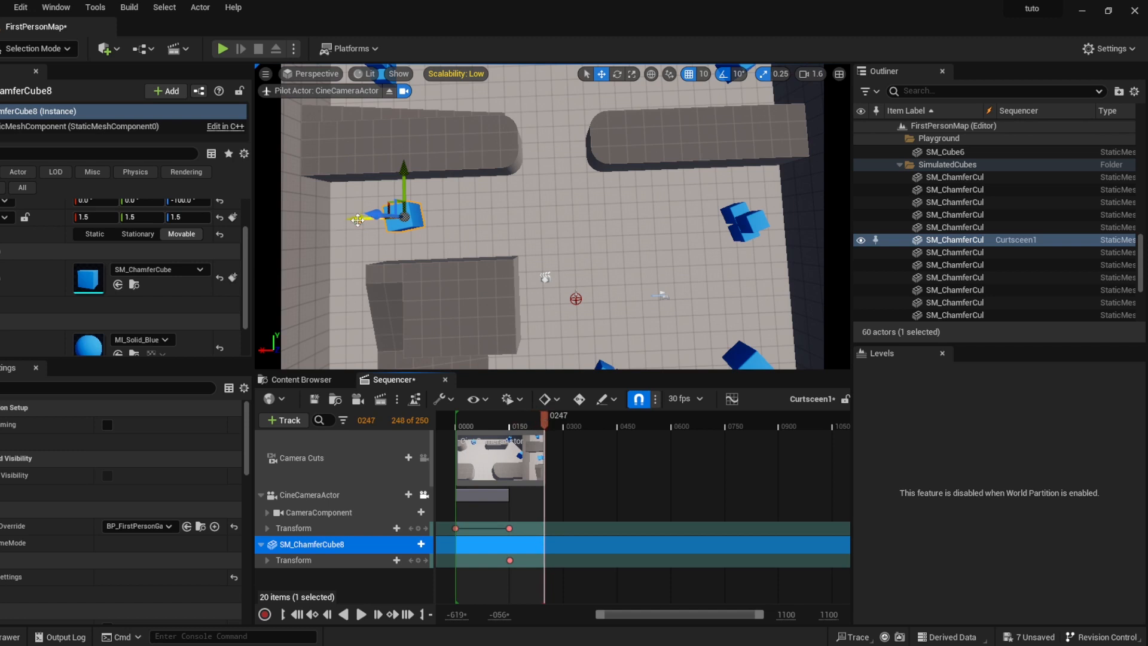
left_click_drag(358, 220, 650, 208)
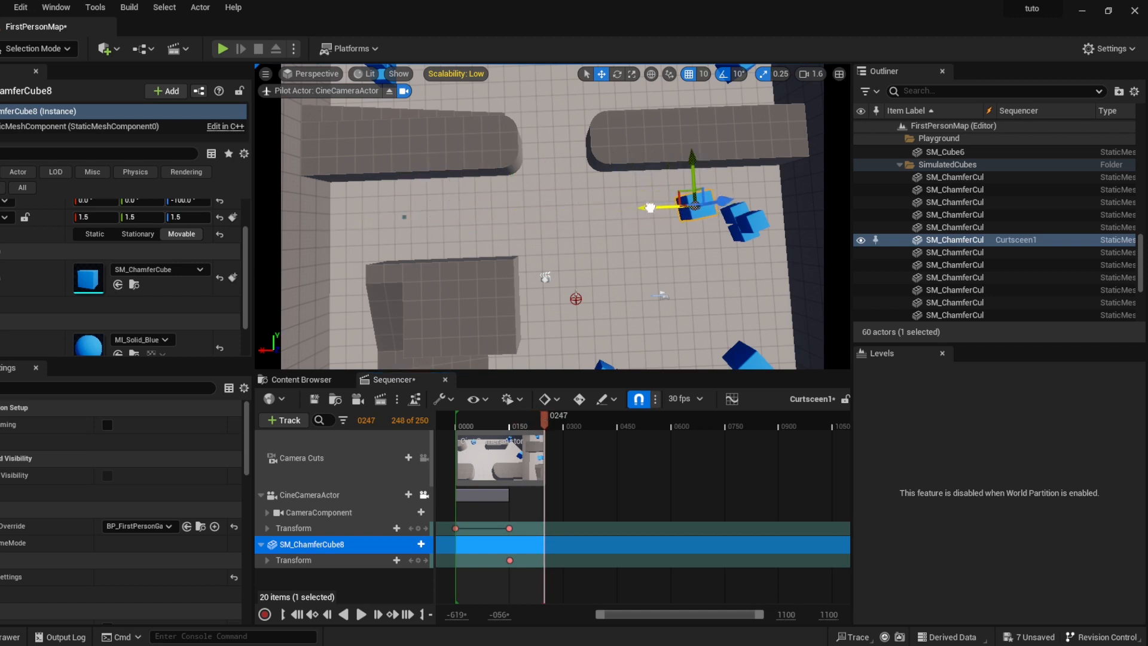
left_click(418, 560)
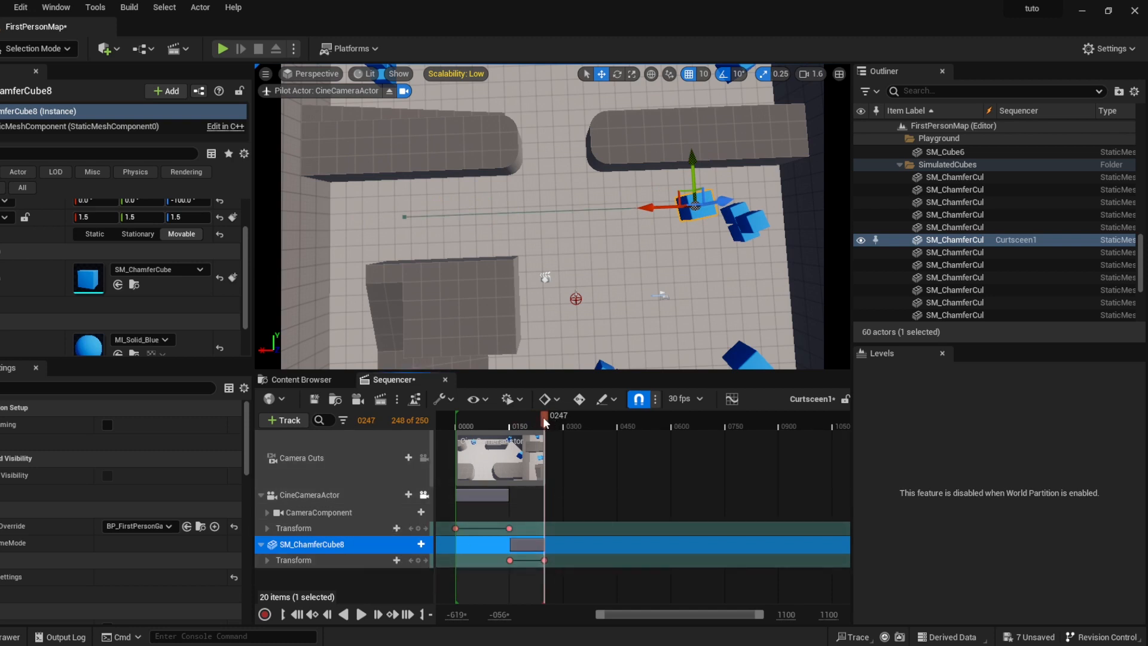
Play the sequence from near its start to check the camera and cube animation, and close the Sequencer.
left_click(476, 422)
left_click(458, 424)
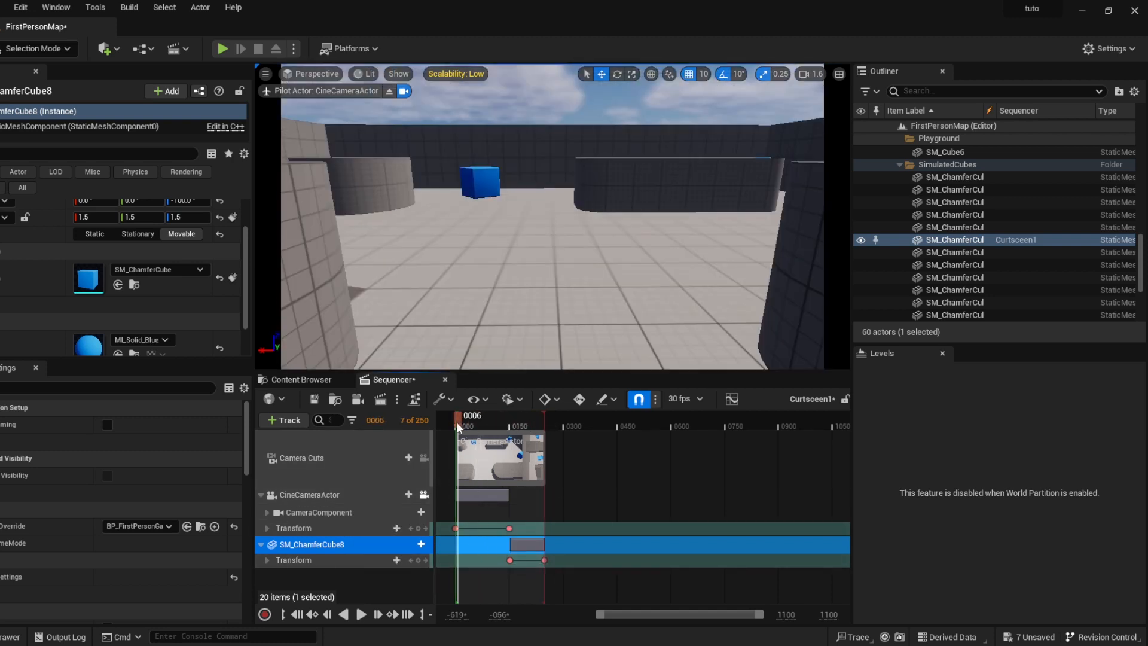
key("space")
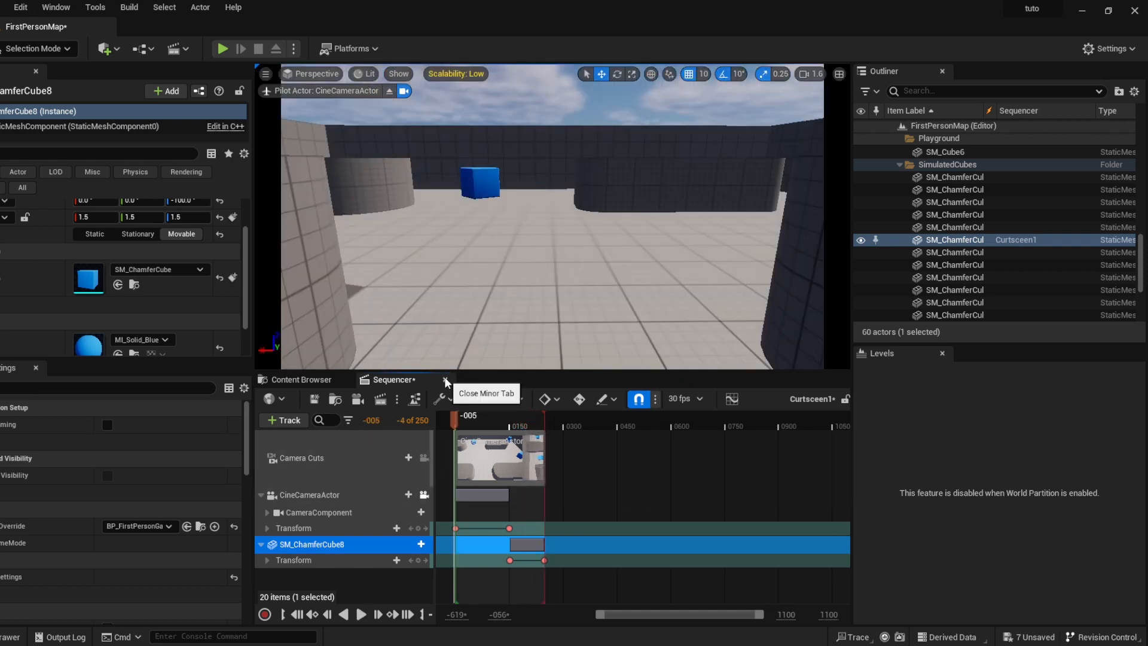
left_click(445, 379)
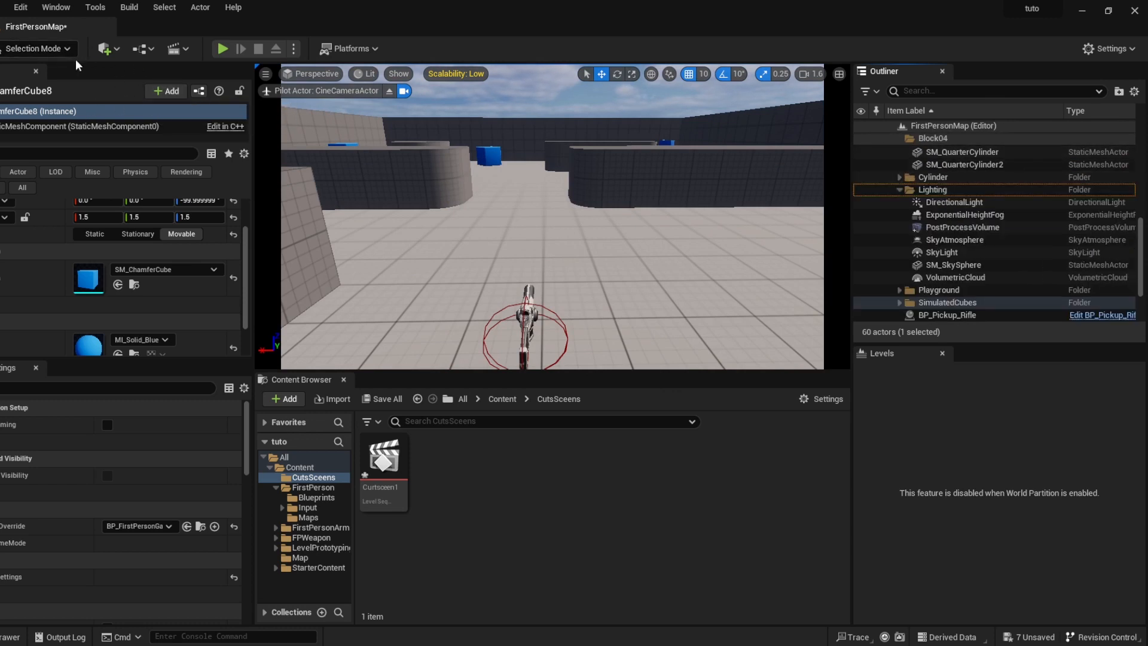
Place a Trigger Box on the floor in the gap between the two rounded walls.
left_click(106, 48)
type("tri")
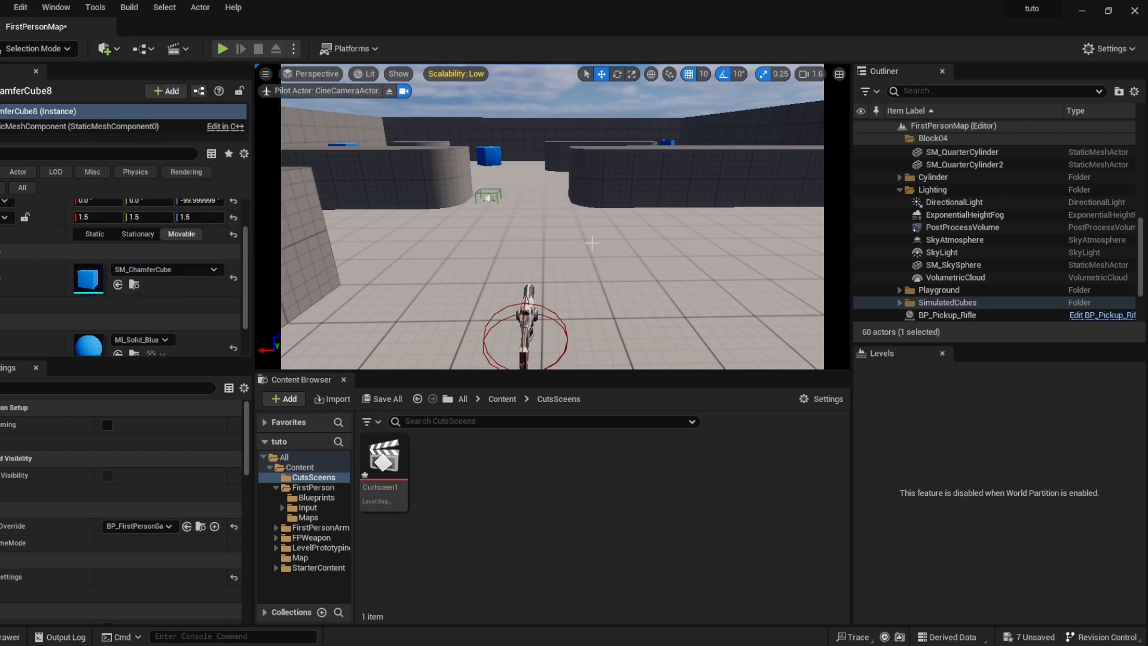
right_click_drag(592, 243, 592, 287)
Scale the trigger box to 5 in X and 5 in Z, and centre it in the gap between the walls.
left_click(99, 216)
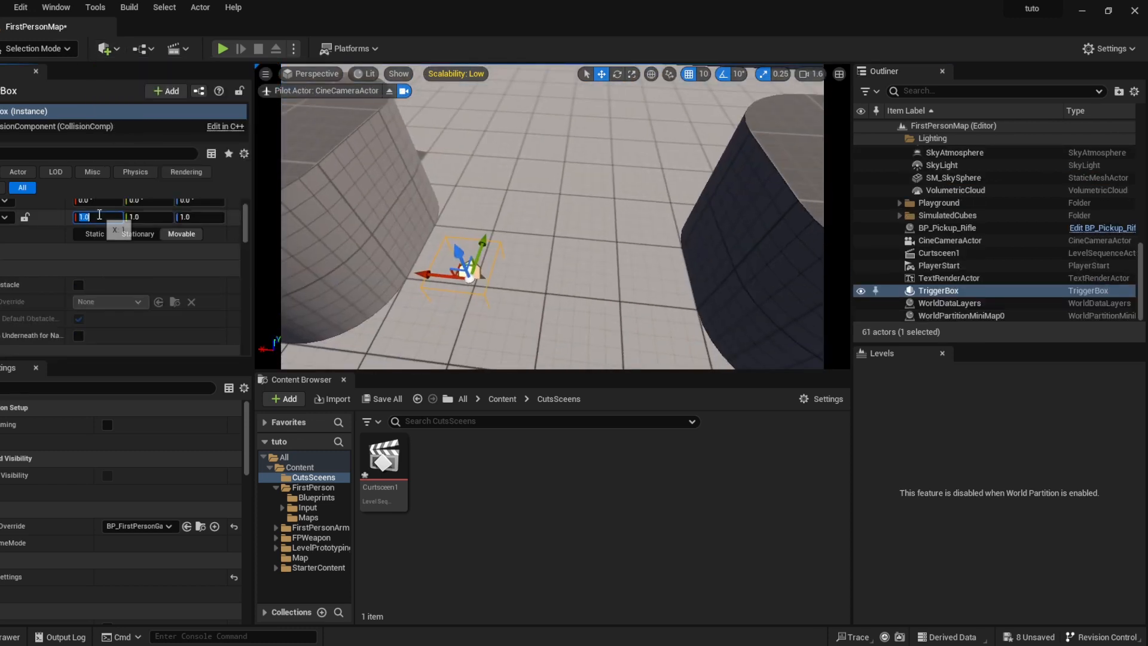
key("Return")
left_click_drag(429, 280, 526, 285)
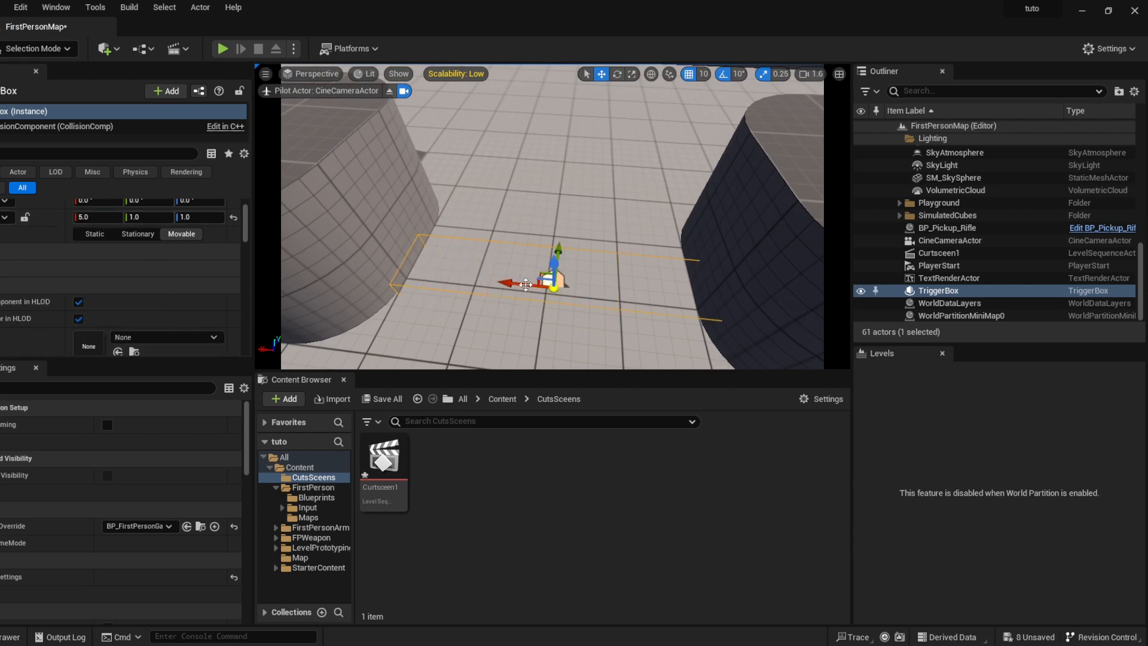
left_click(200, 217)
type("5")
key("Return")
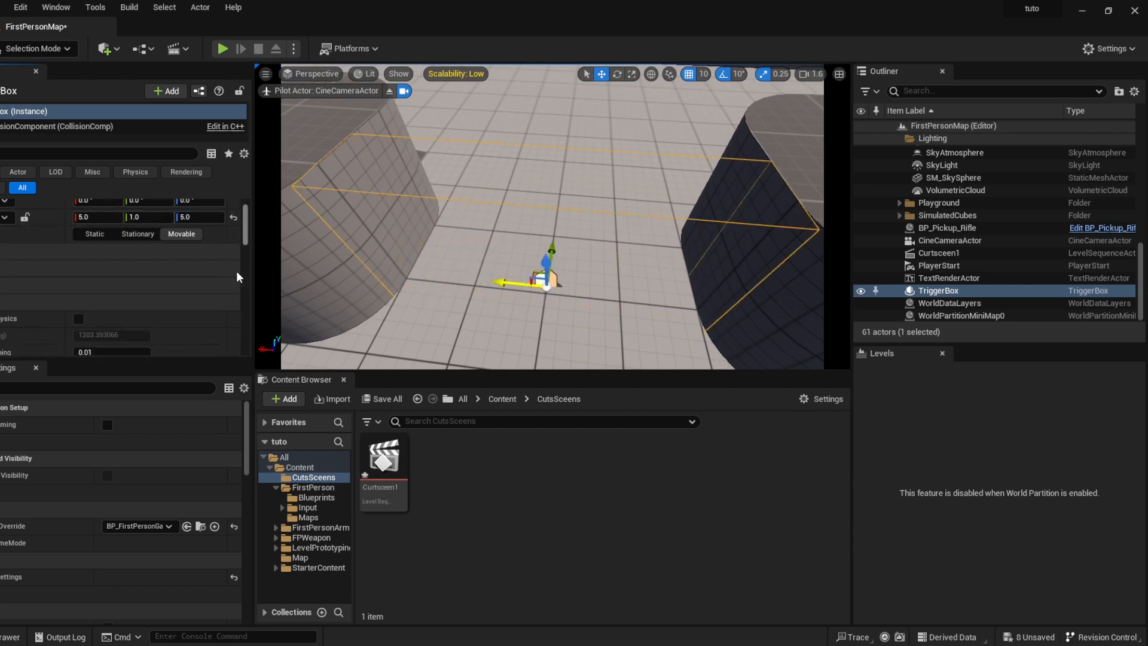
Focus on the trigger box, keep it selected and open the Level Blueprint.
double_click(955, 292)
left_click(936, 290)
left_click(143, 49)
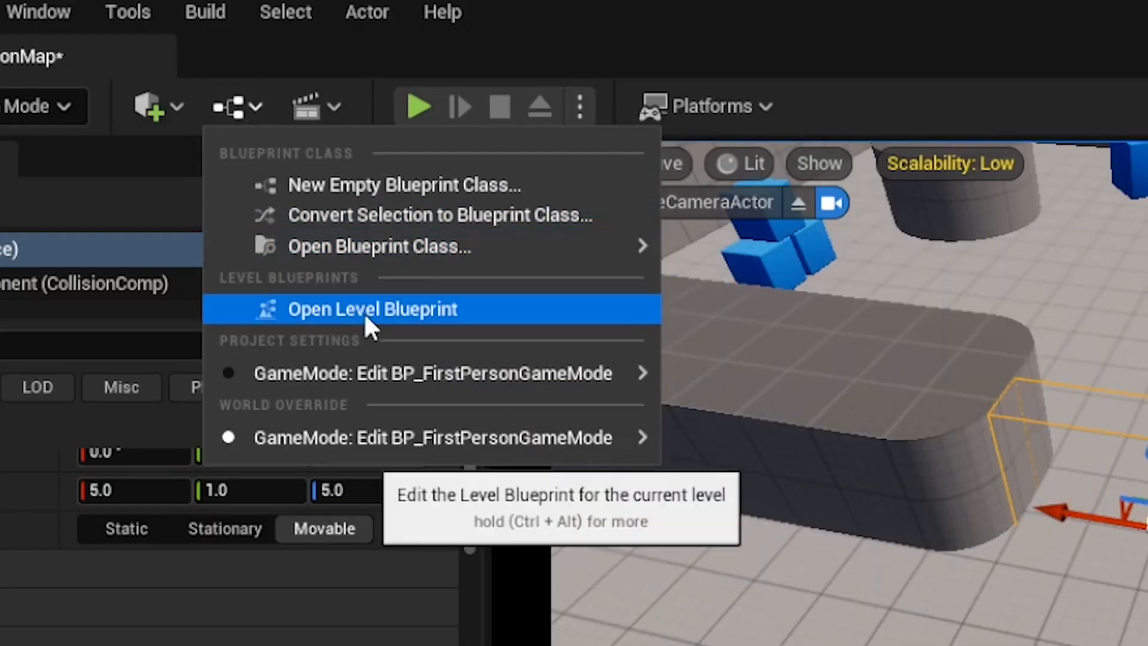
left_click(364, 311)
Add an On Actor Begin Overlap event for the trigger box to the event graph.
right_click(836, 606)
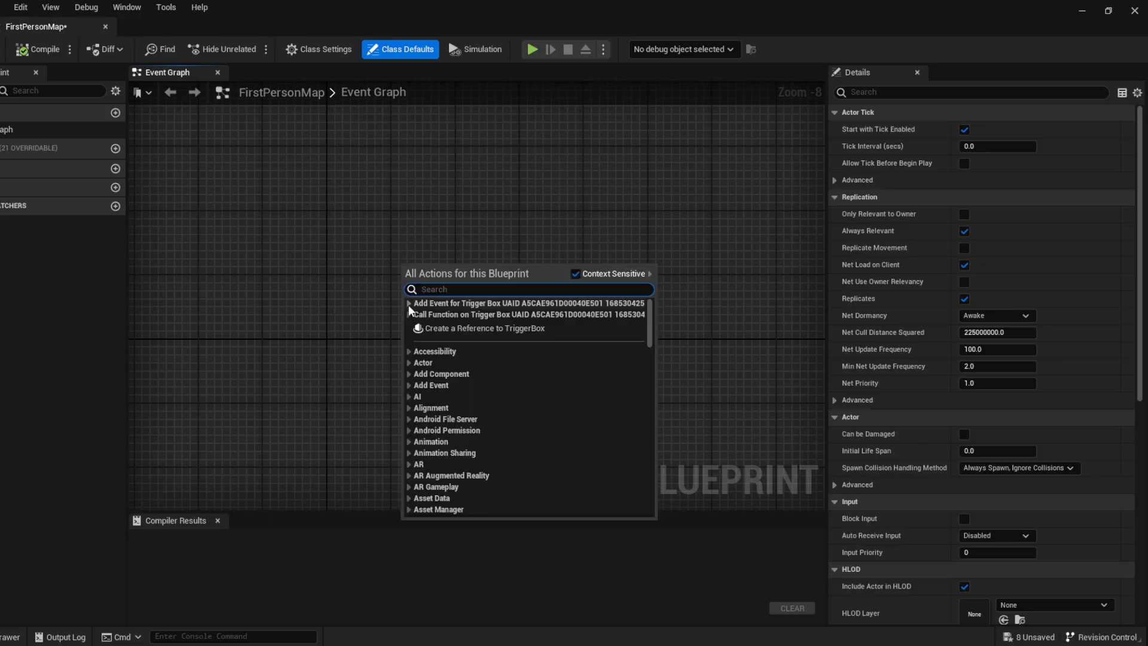
left_click(409, 303)
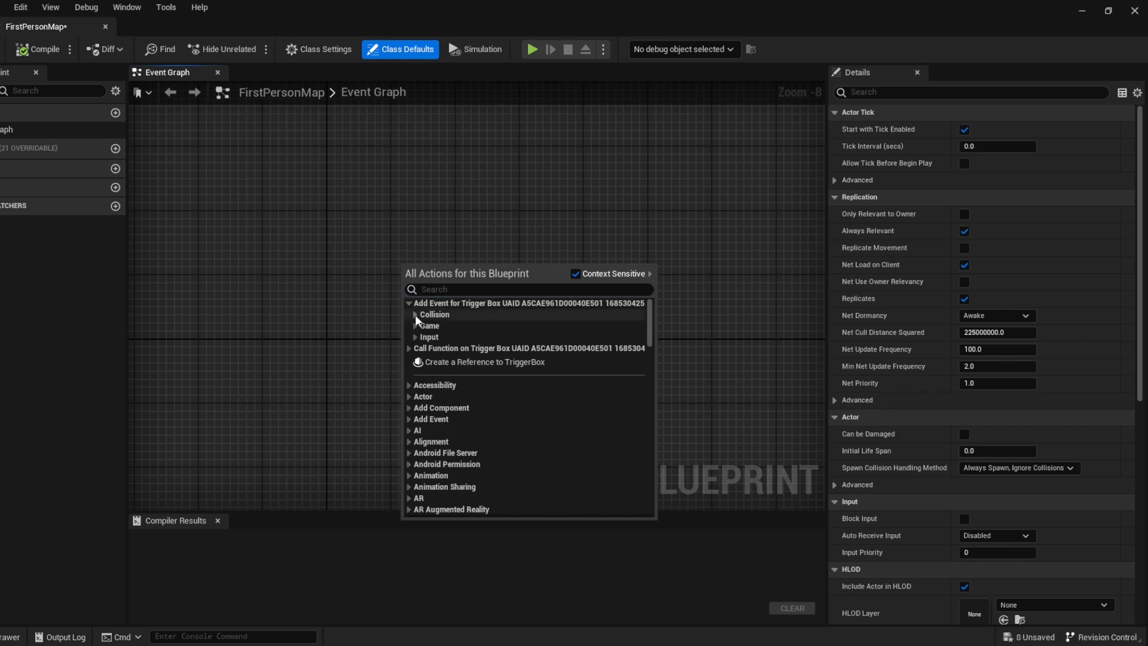
left_click(415, 315)
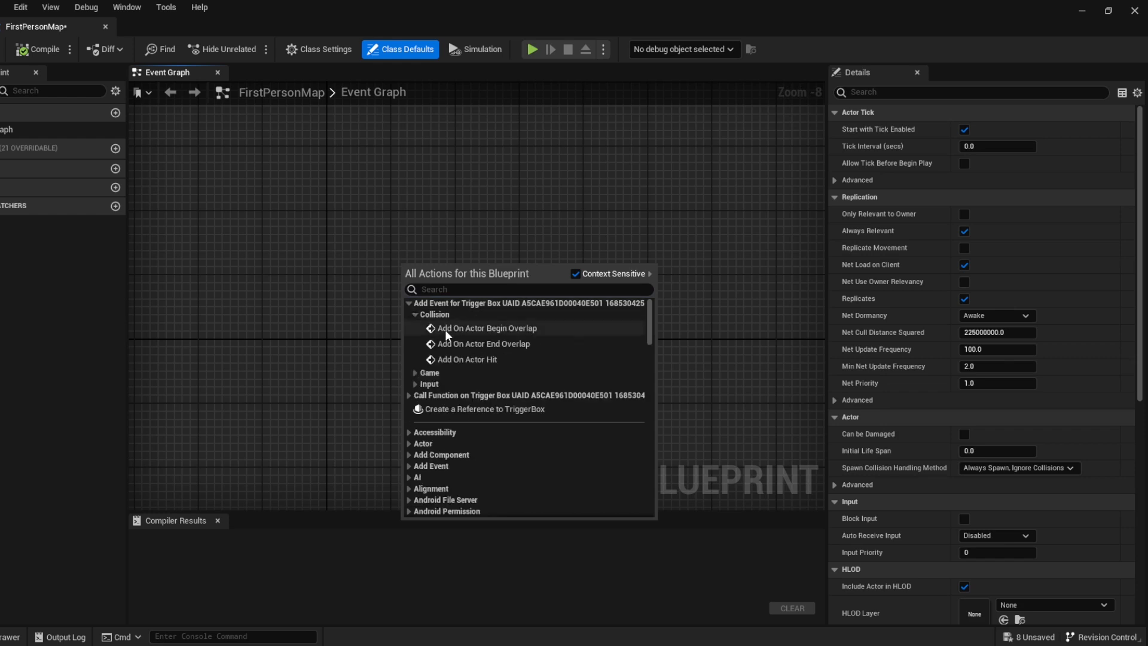
left_click(482, 330)
Cast the overlap event's Other Actor to BP_FirstPersonCharacter.
left_click_drag(417, 292, 468, 238)
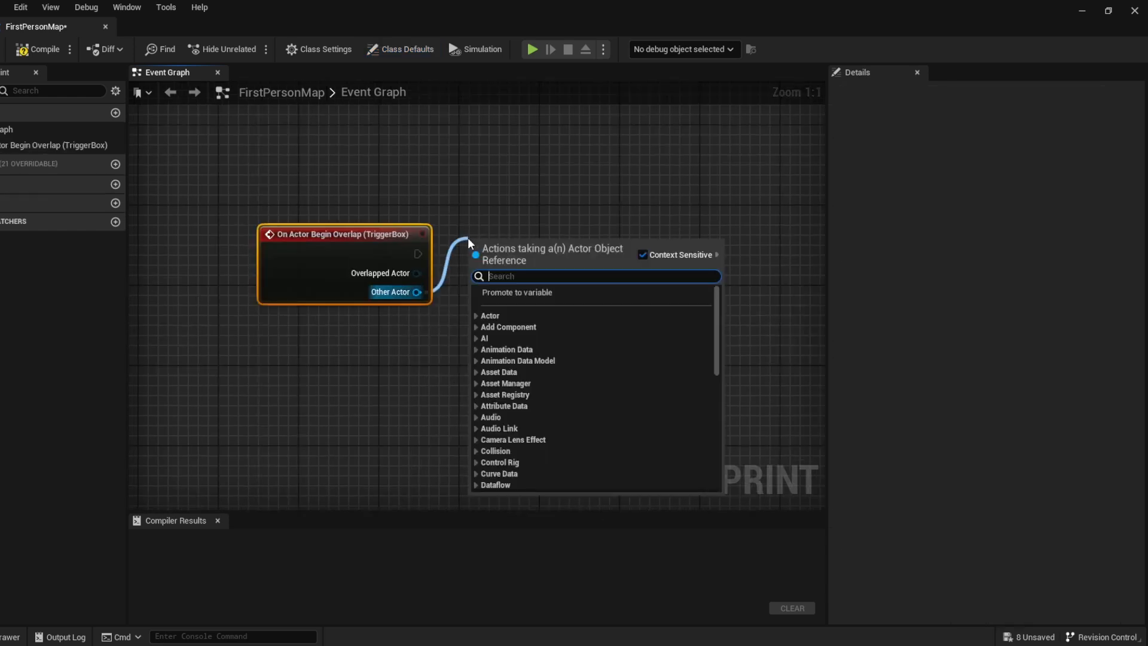
type("cast to")
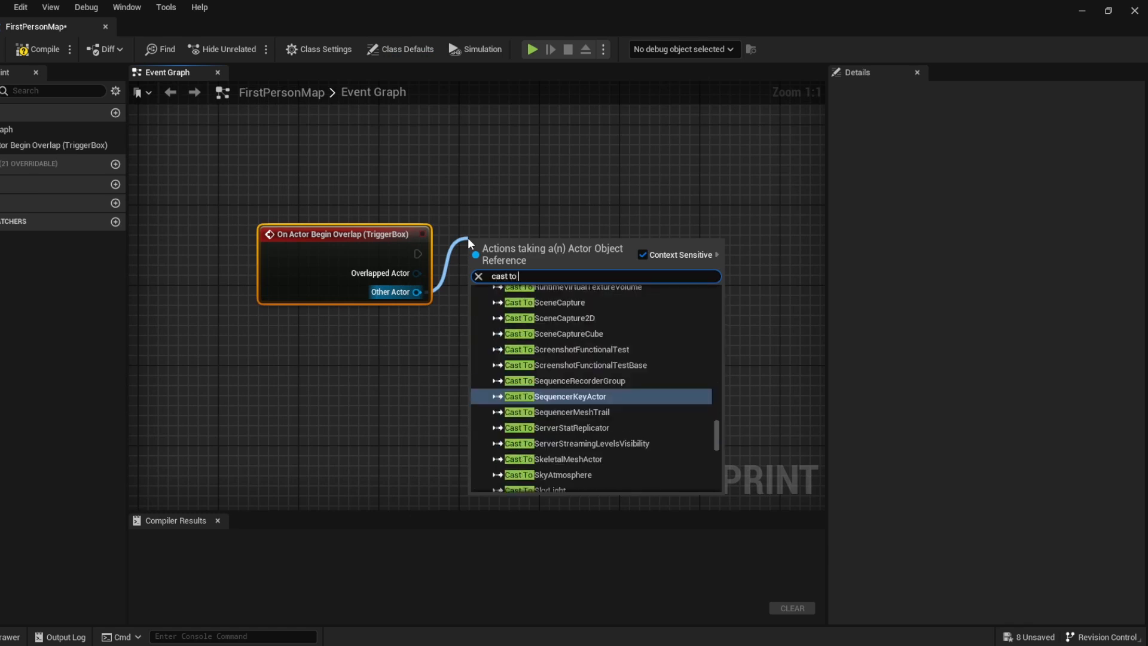
type(" first")
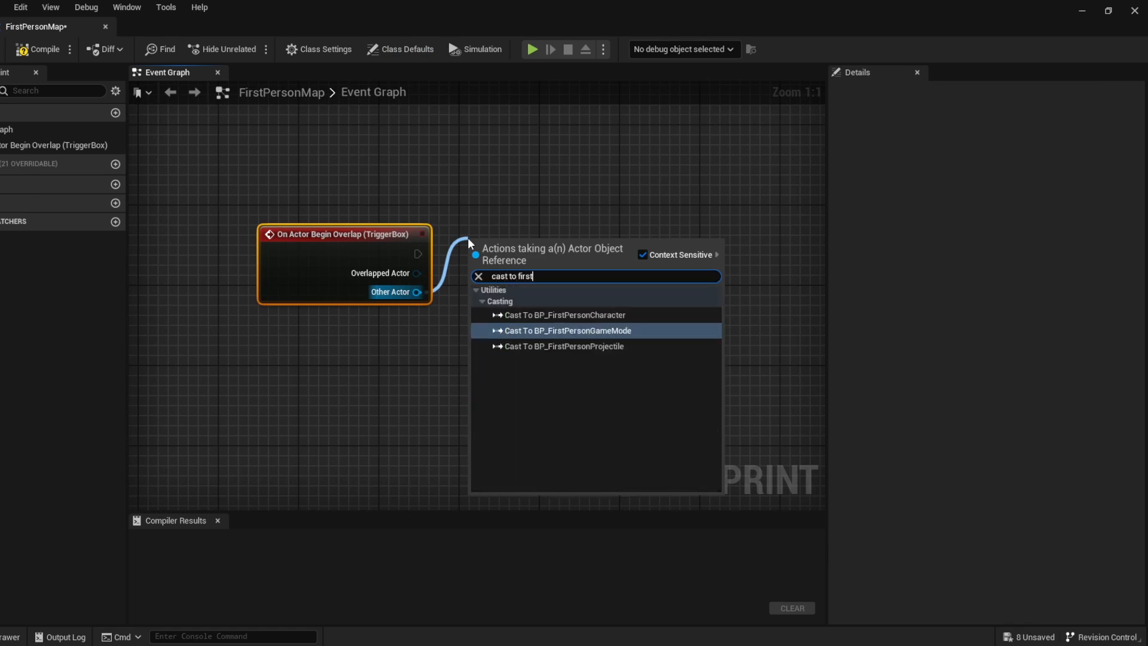
key("Up")
key("Return")
Connect a Do Once node to the success output of the character cast.
right_click_drag(628, 289, 450, 297)
left_click_drag(451, 271, 569, 257)
type("do once")
key("Return")
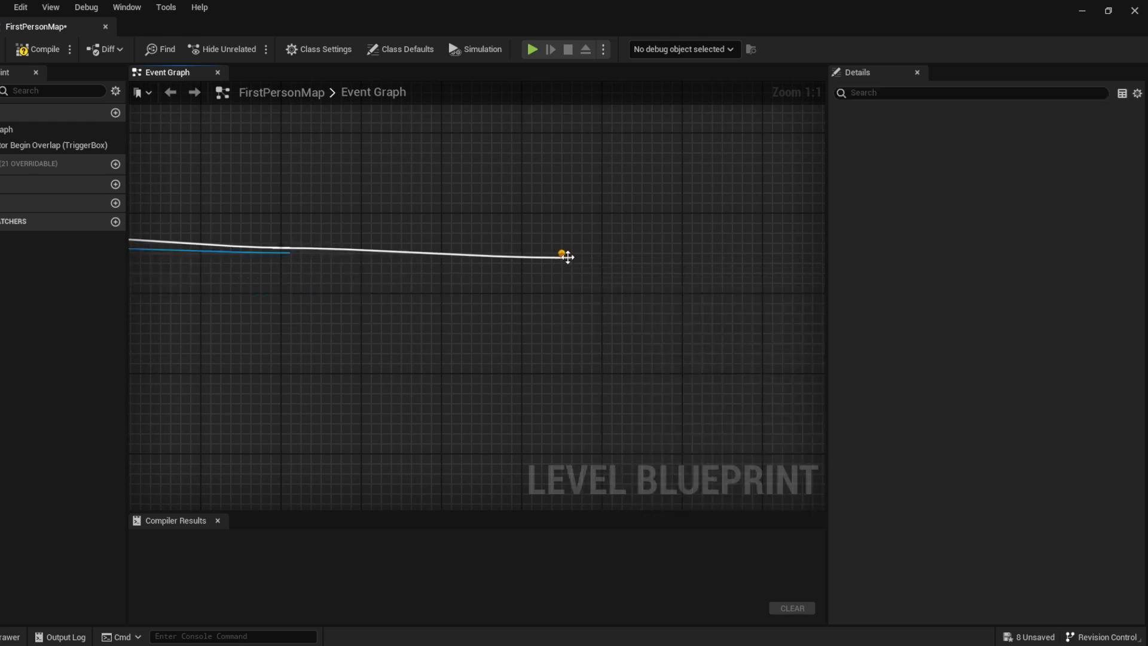
Select the Curtsceen1 sequence actor in the level and create a reference to it in the Level Blueprint.
left_click(41, 27)
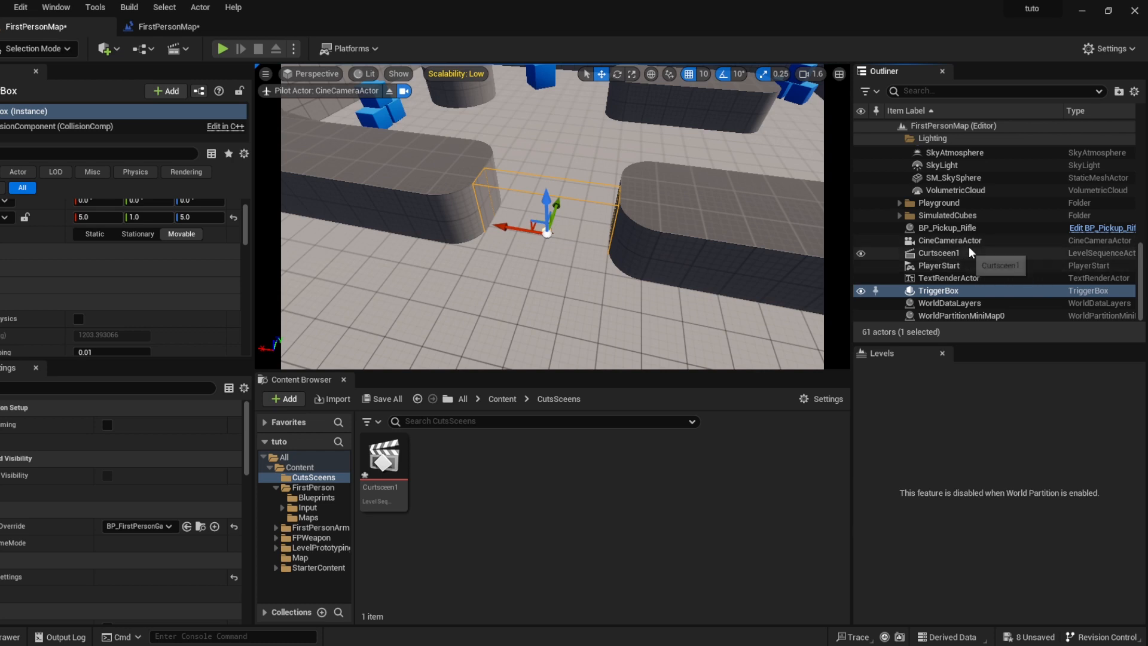
left_click(955, 253)
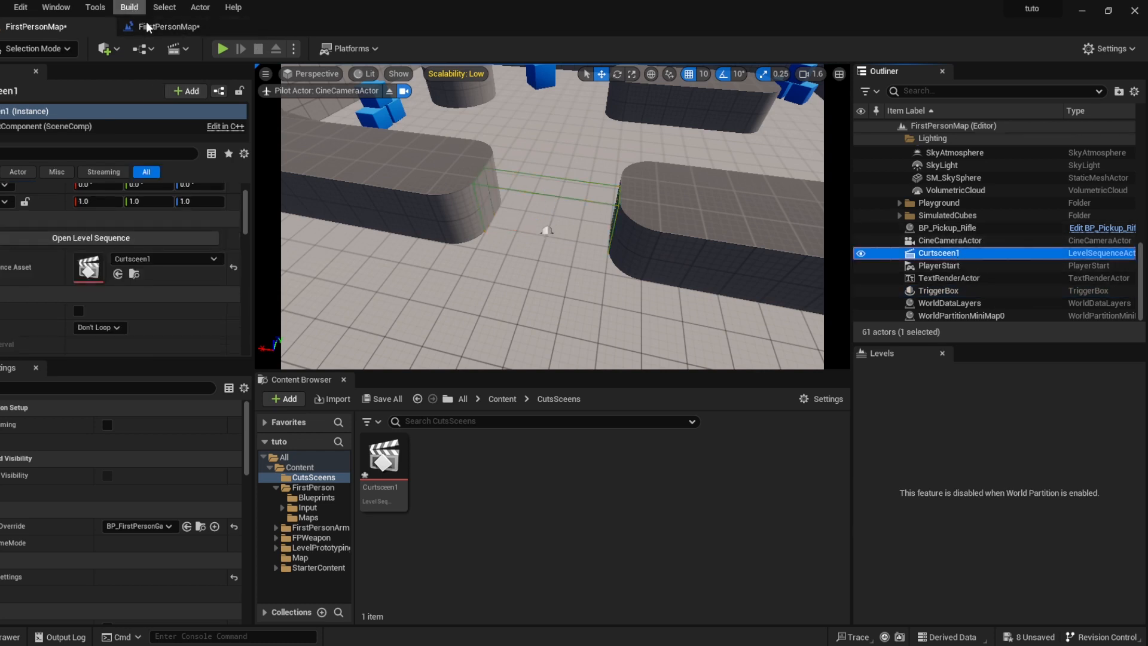
left_click(199, 28)
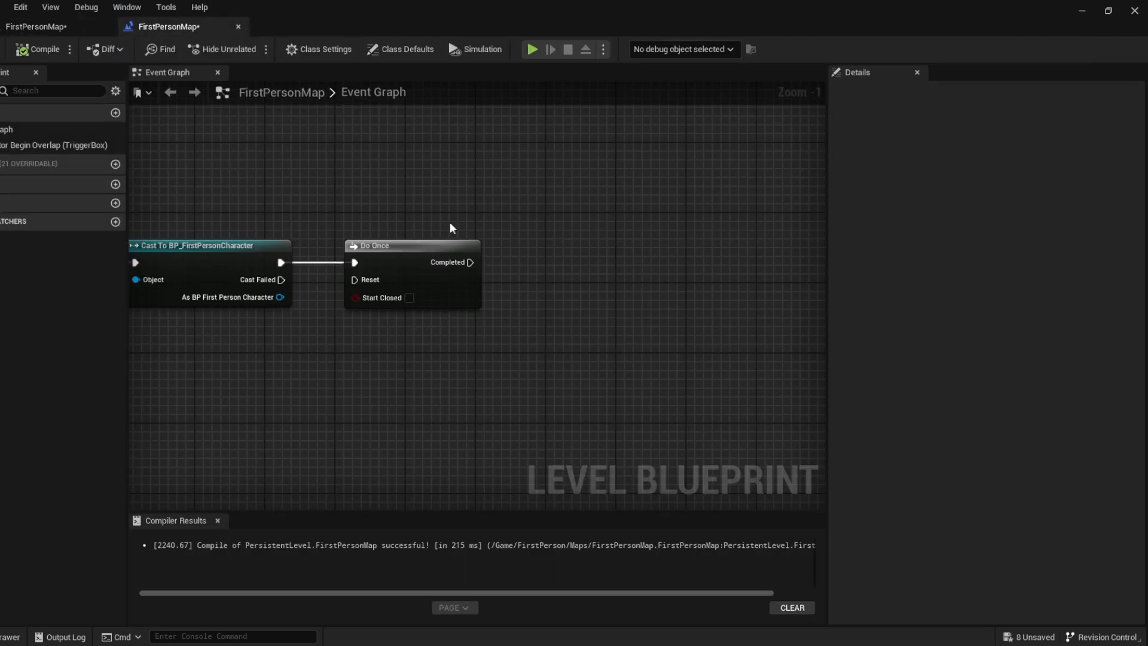
right_click(572, 229)
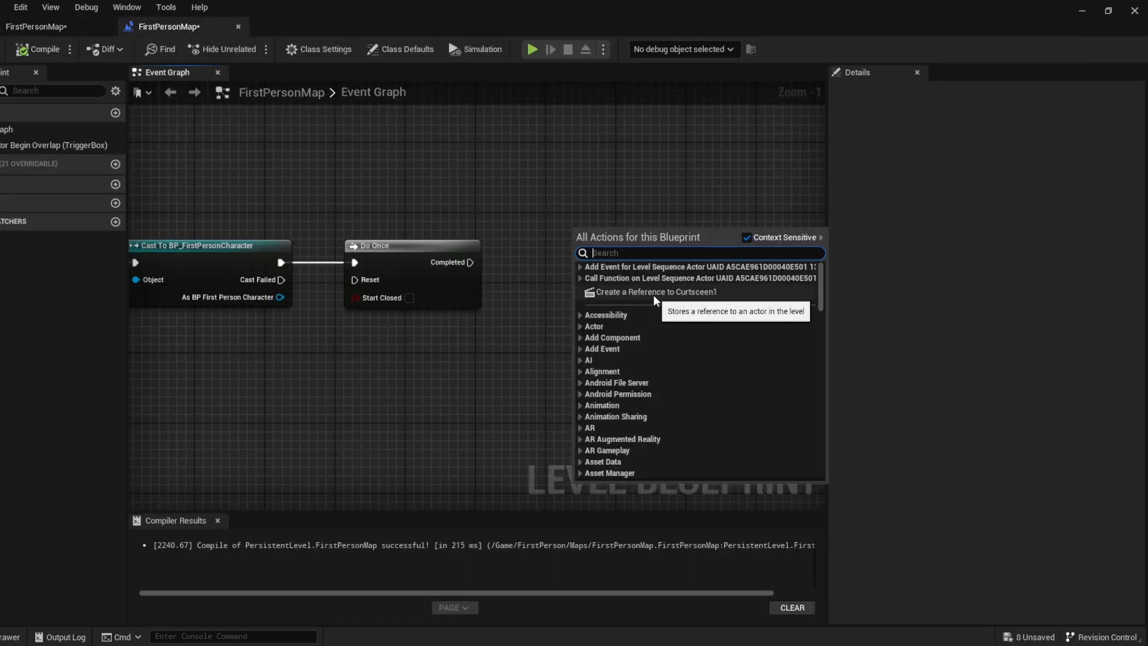
left_click(653, 294)
Add a Disable Movement node for the cast first-person character and run it from Do Once's Completed output.
left_click_drag(355, 283, 529, 379)
type("disbal")
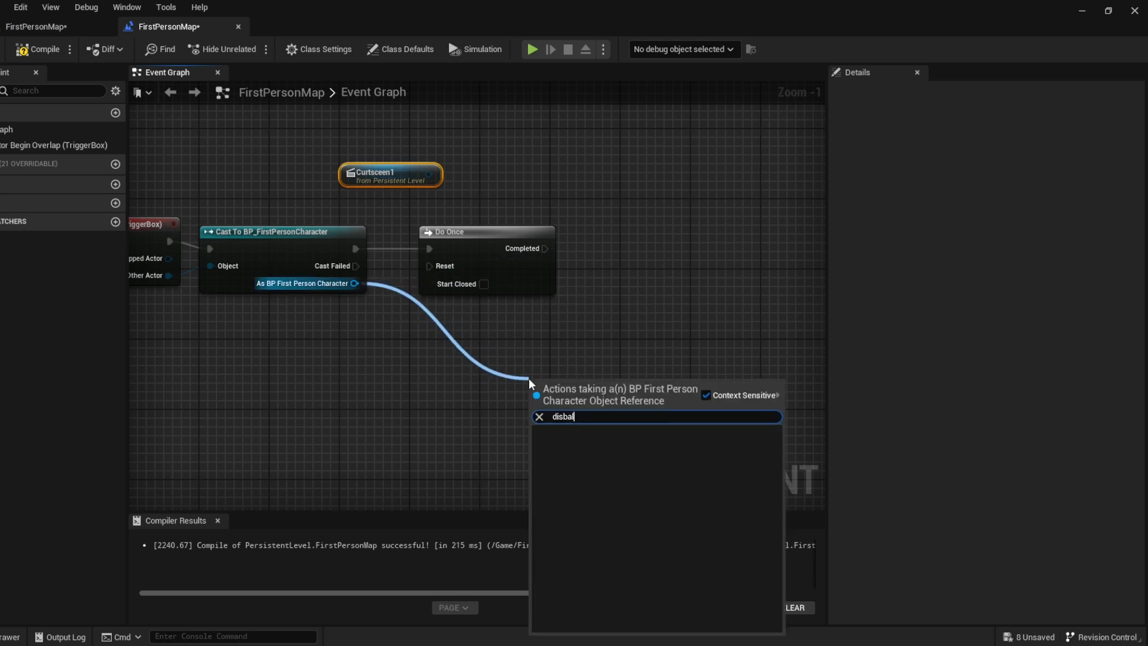
key("BackSpace")
key("BackSpace")
key("BackSpace")
type("able movement")
key("Return")
left_click_drag(545, 248, 603, 244)
Add a sequence player Play node from the Curtsceen1 reference, following Disable Movement.
right_click_drag(438, 171, 254, 171)
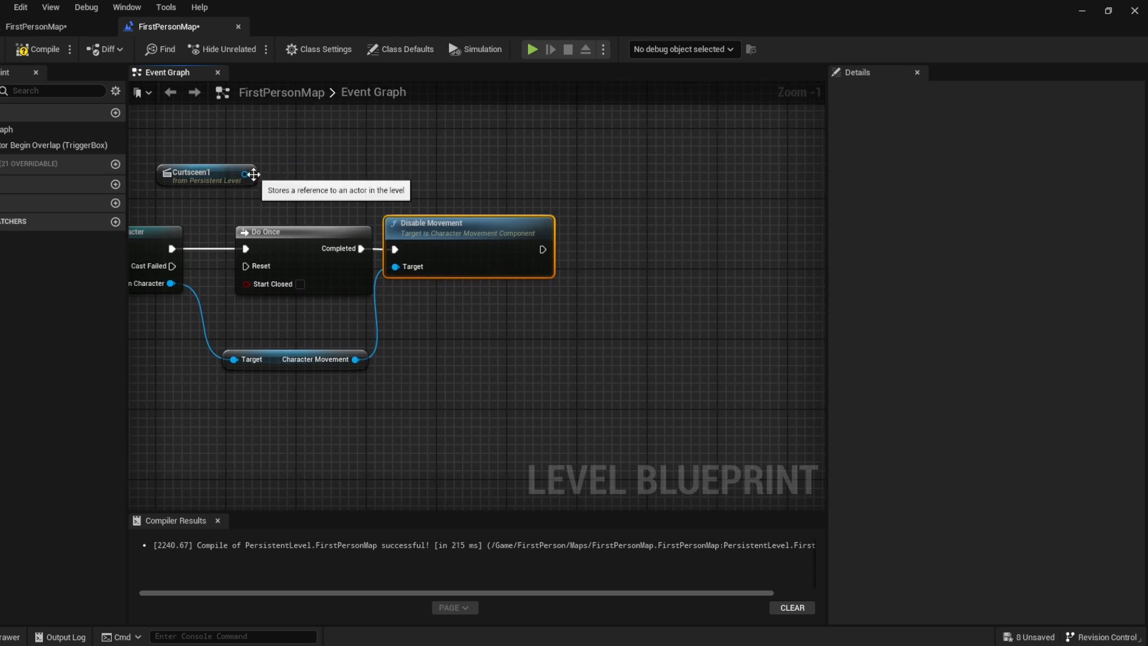
left_click_drag(254, 174, 458, 171)
type("pla")
key("Return")
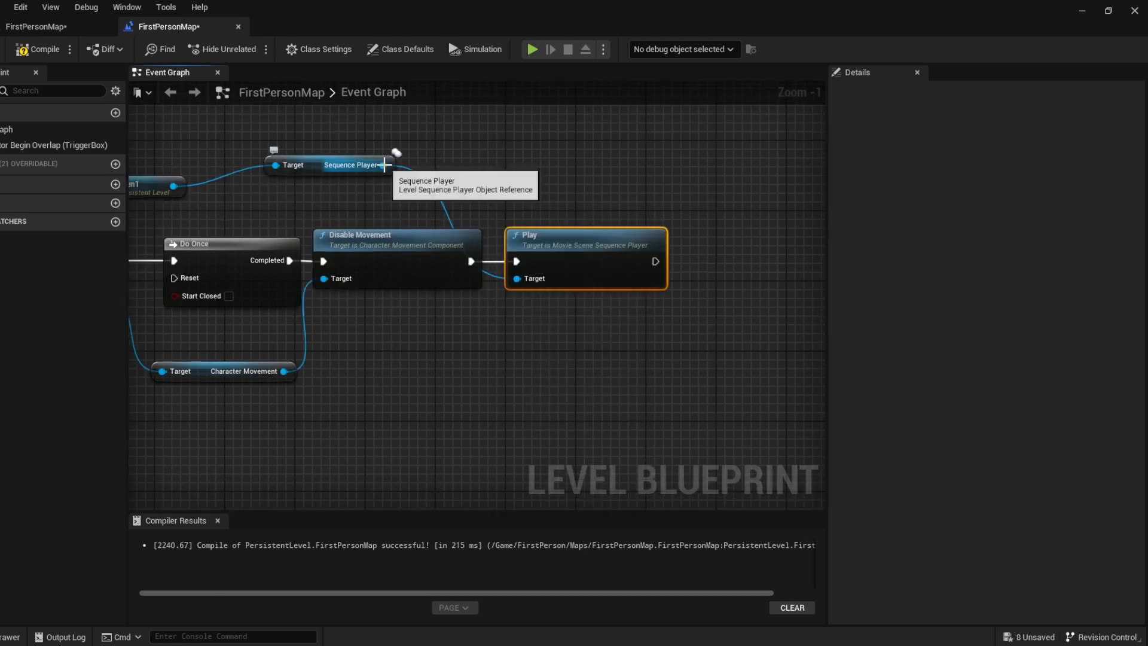
Add a Get Duration node from the Sequence Player output and place it above the Play node.
left_click_drag(383, 165, 645, 171)
type("de")
key("BackSpace")
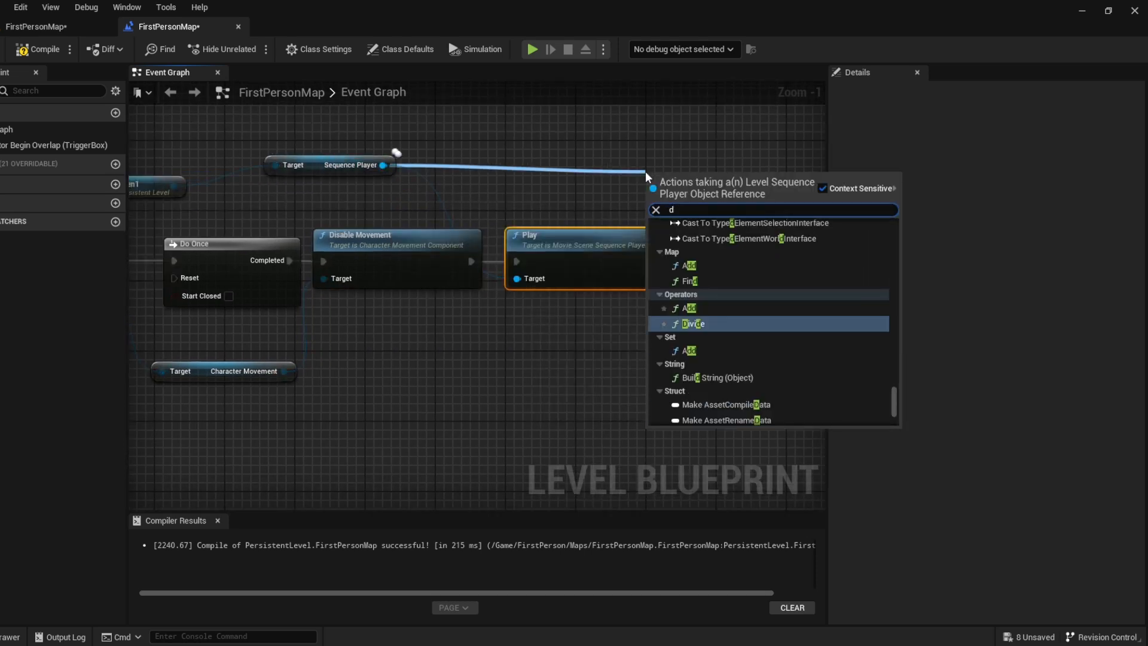
type("ur")
key("Return")
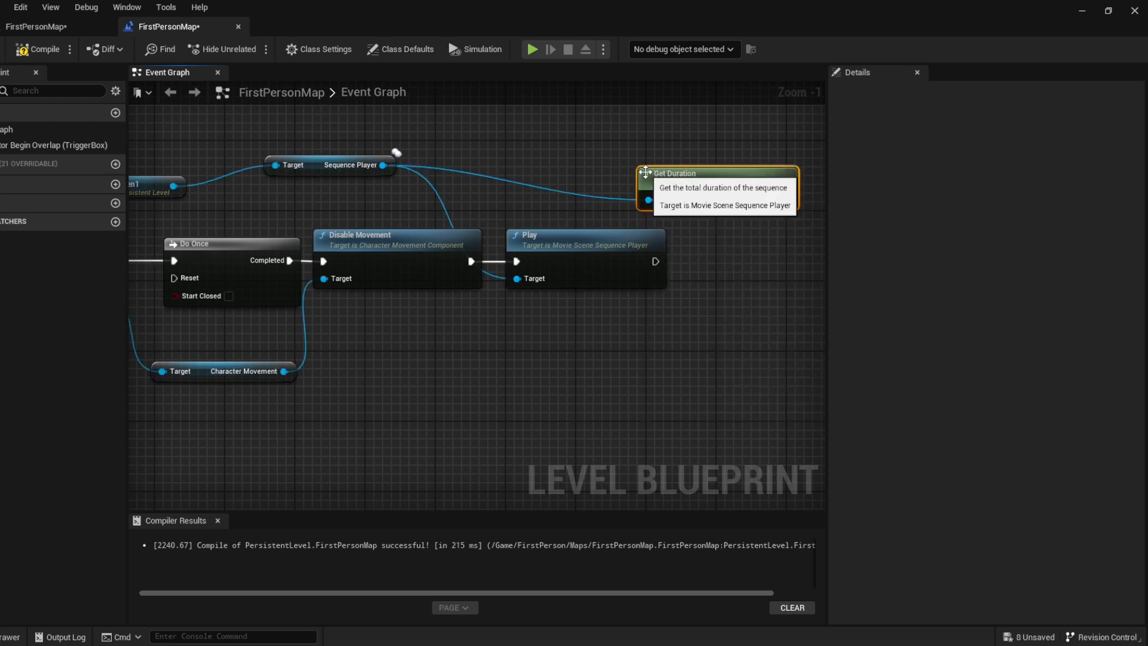
left_click_drag(694, 177, 461, 145)
Add a Delay after the Play node and feed the Get Duration return value into its Duration.
left_click_drag(656, 261, 738, 261)
key("Return")
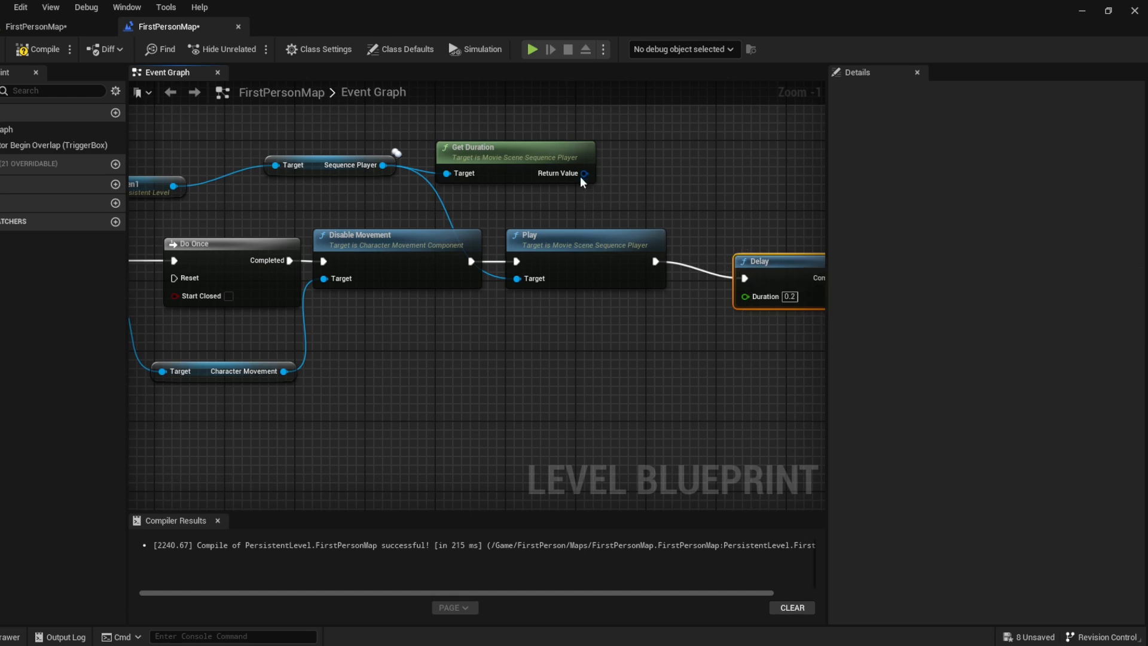
left_click_drag(584, 173, 744, 297)
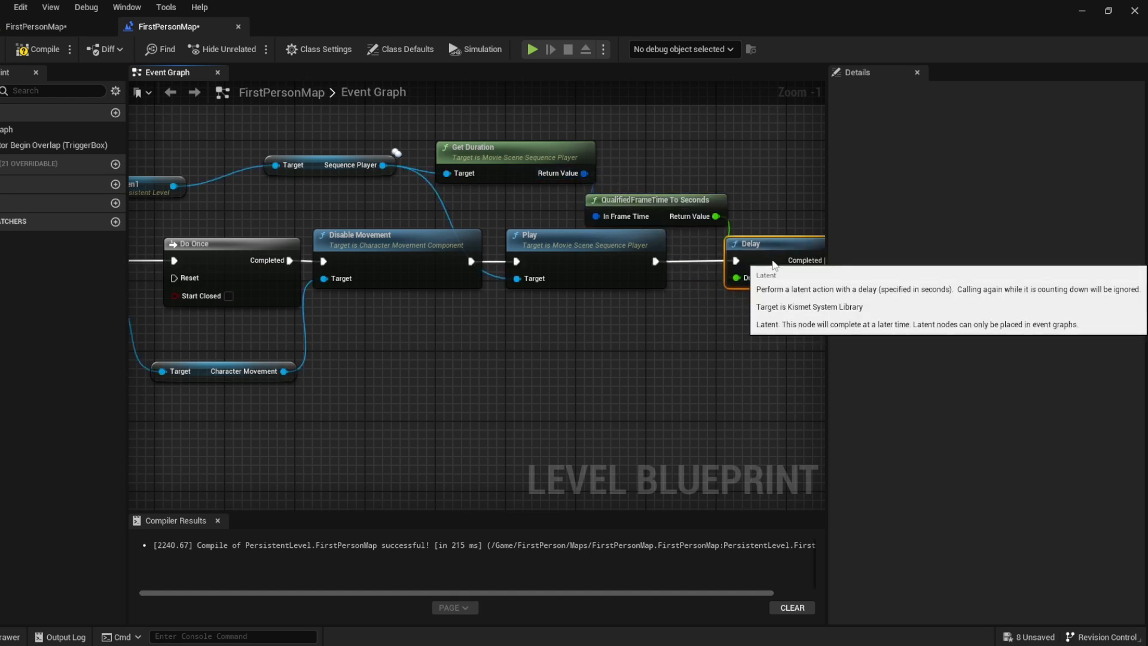
Add a Set Movement Mode node from the Character Movement output and place it beyond the Delay node.
right_click_drag(281, 376, 184, 391)
left_click_drag(185, 392, 749, 333)
type("set movem")
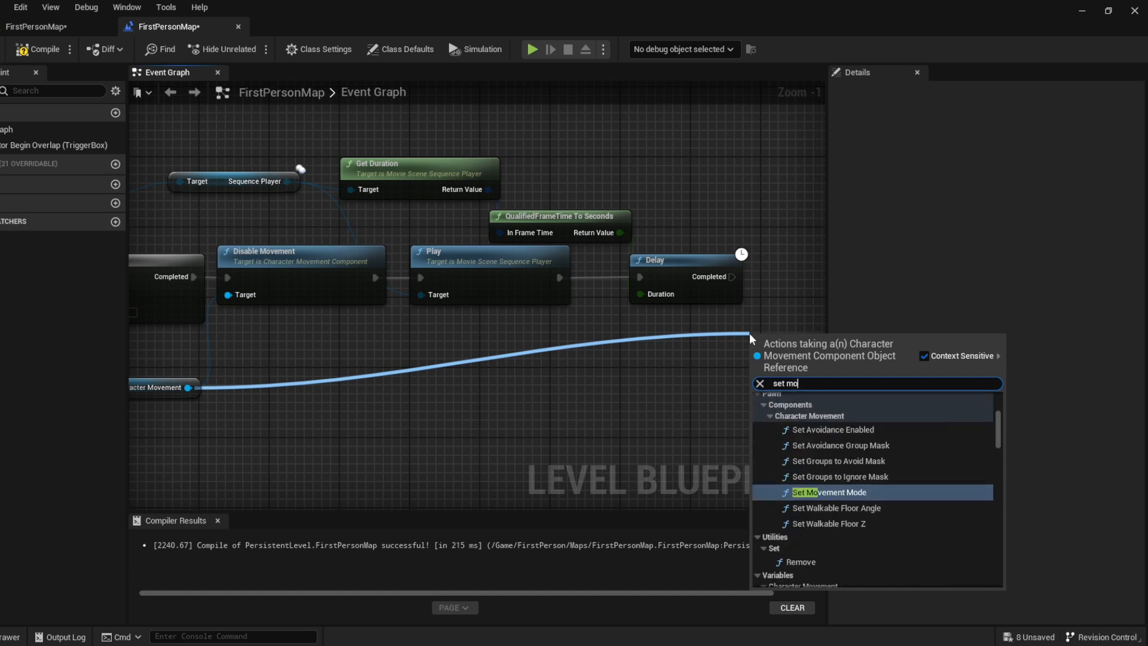
key("Return")
right_click_drag(710, 320, 466, 338)
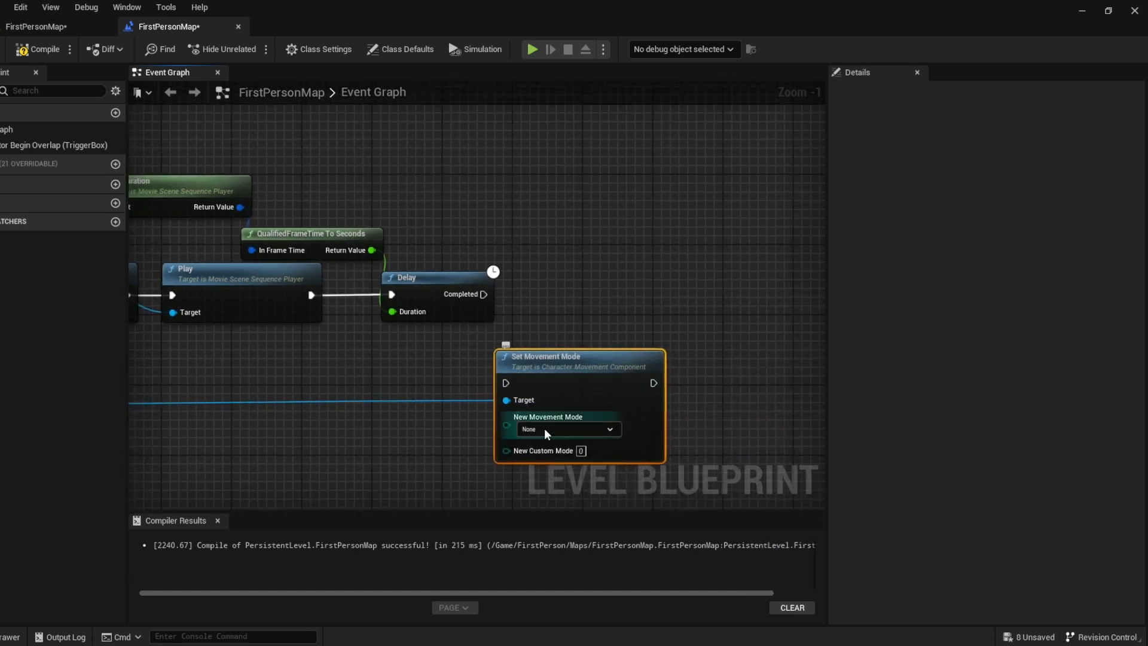
Set New Movement Mode to Walking and run Set Movement Mode from the Delay's Completed output.
left_click(544, 428)
left_click(535, 448)
left_click_drag(561, 362, 605, 266)
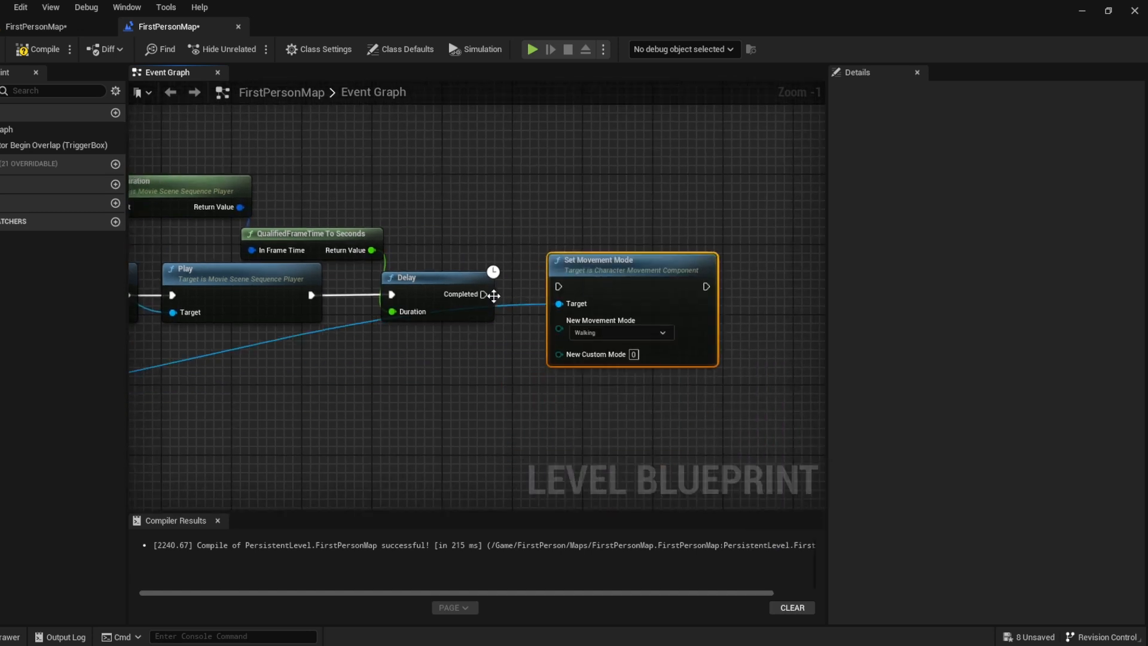
left_click_drag(483, 294, 545, 292)
Align the Cast To BP_FirstPersonCharacter and Do Once nodes with the On Actor Begin Overlap event.
right_click_drag(228, 319, 756, 313)
right_click_drag(516, 337, 718, 334)
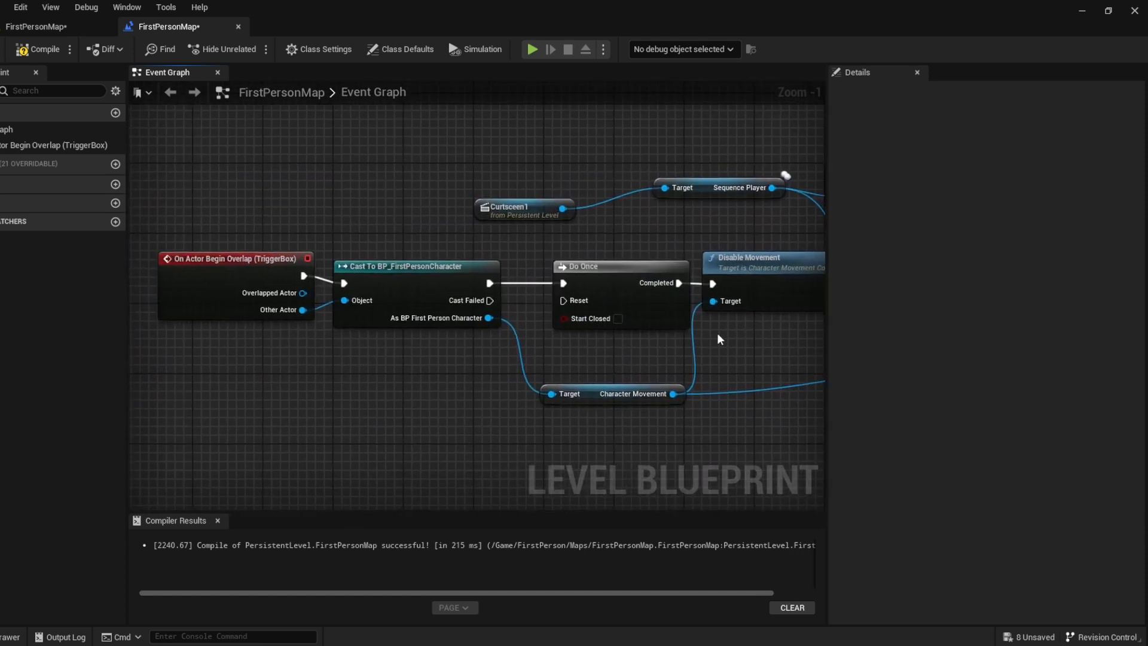
left_click_drag(431, 416, 199, 281)
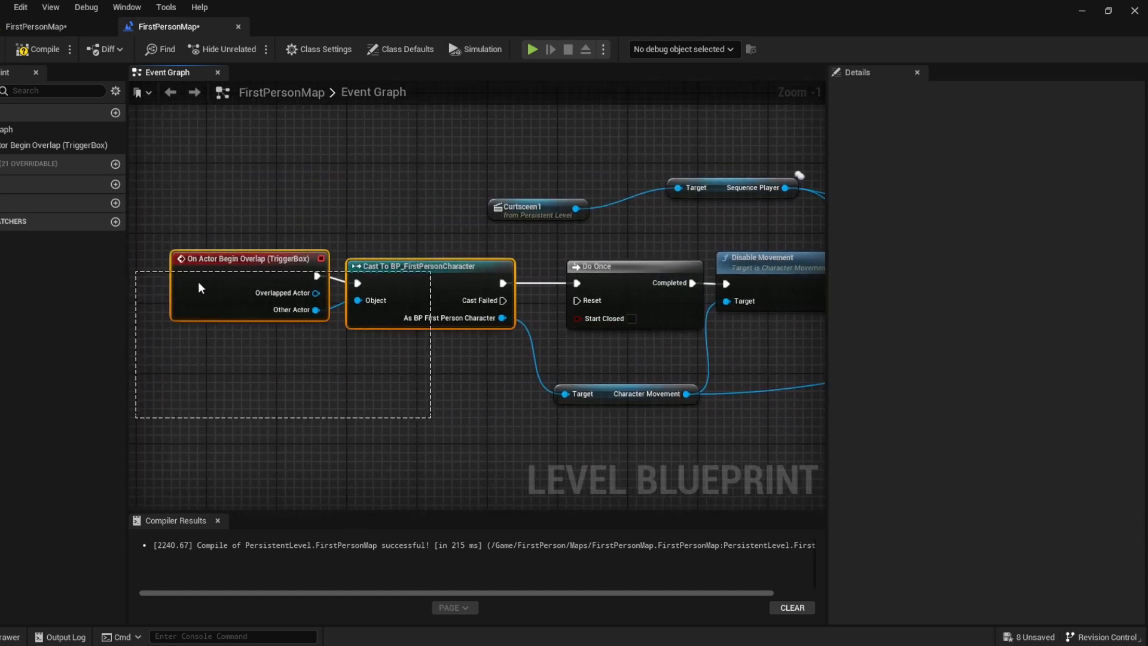
left_click_drag(174, 181, 403, 394)
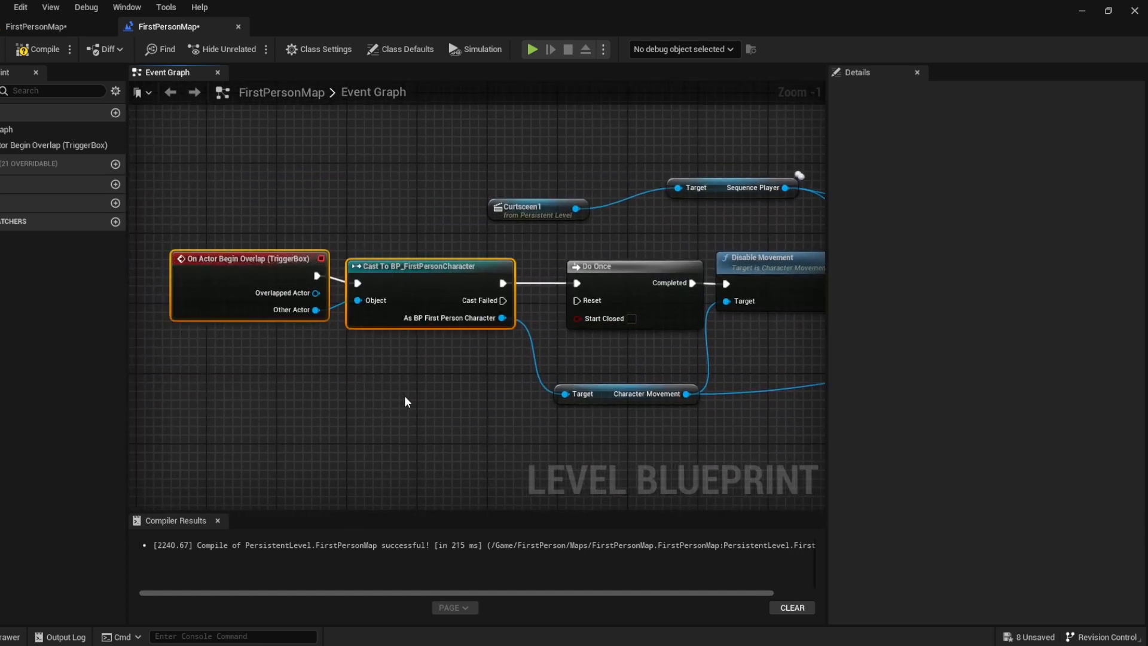
left_click(383, 333)
left_click_drag(274, 180, 372, 197)
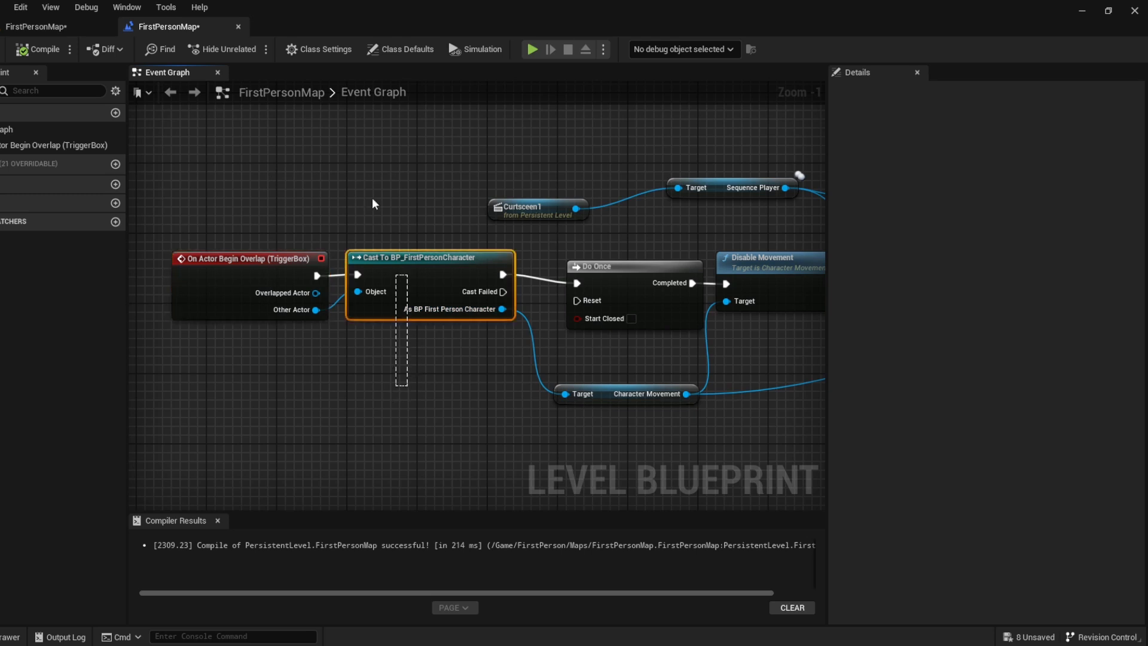
left_click_drag(402, 280, 446, 276)
right_click_drag(410, 357, 327, 353)
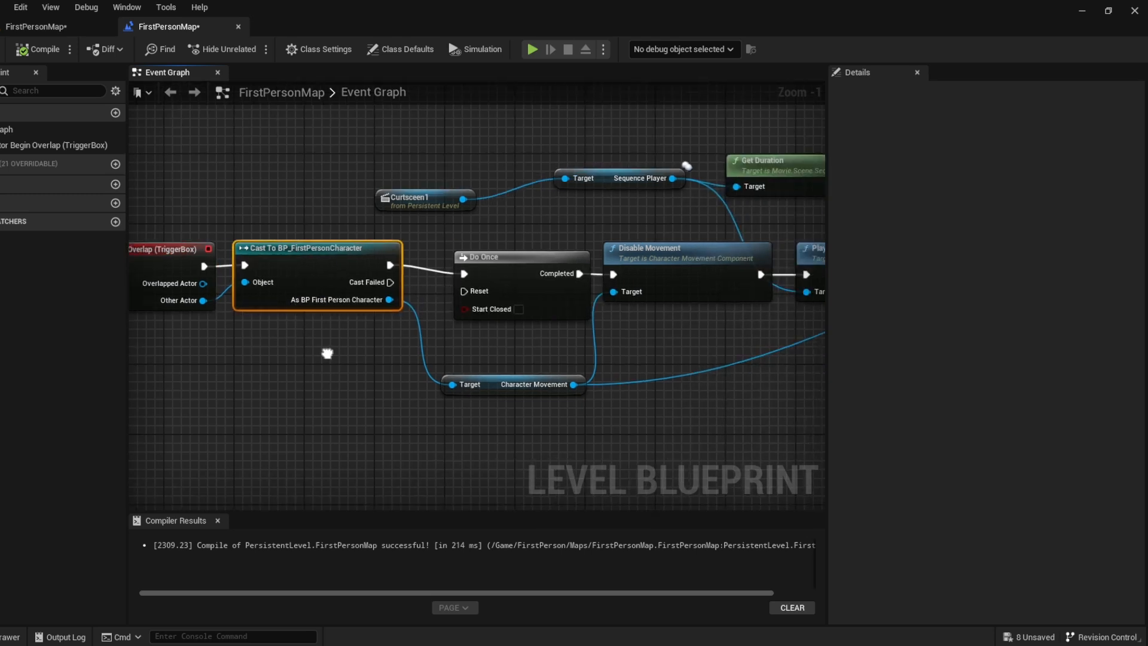
right_click_drag(289, 238, 198, 231)
left_click(391, 245)
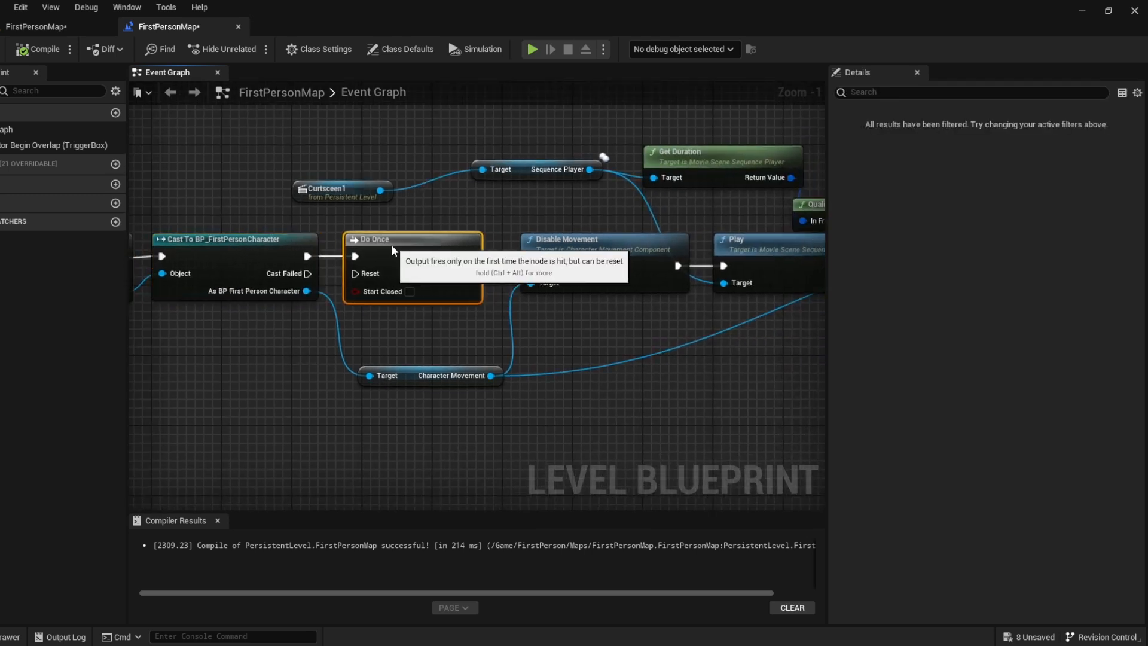
Straighten the Disable Movement, Play and Delay row and move QualifiedFrameTime To Seconds up beside Get Duration.
right_click_drag(581, 266, 478, 274)
left_click_drag(486, 260, 477, 252)
right_click_drag(525, 272, 380, 291)
left_click_drag(516, 278, 508, 272)
right_click_drag(509, 271, 245, 274)
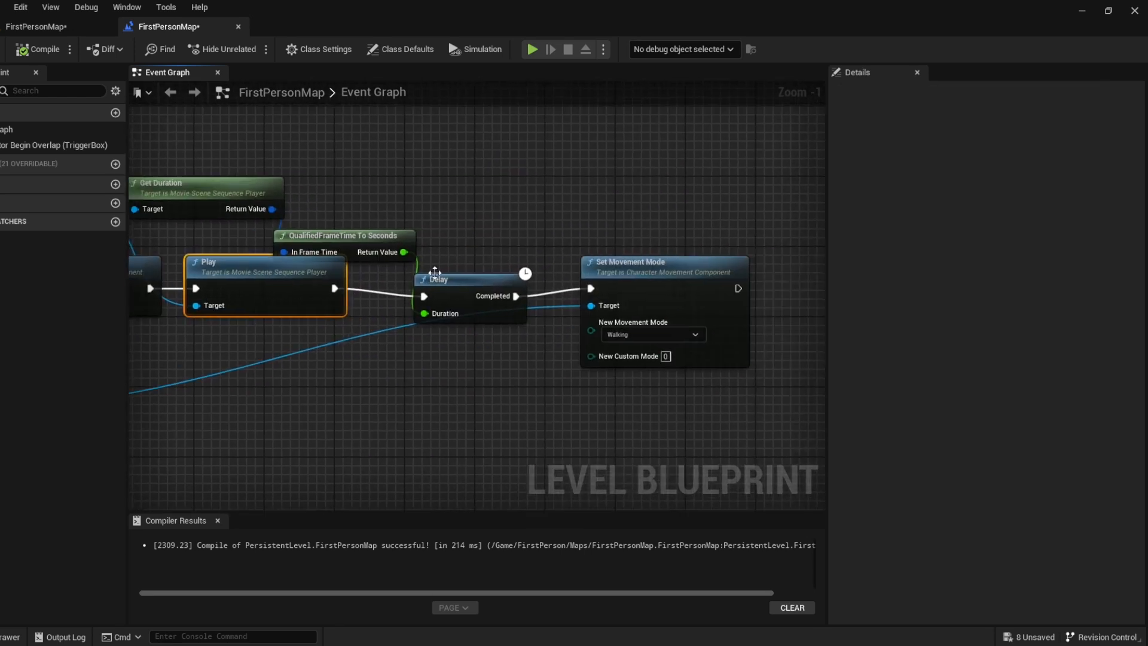
left_click_drag(370, 238, 399, 179)
left_click_drag(459, 279, 443, 275)
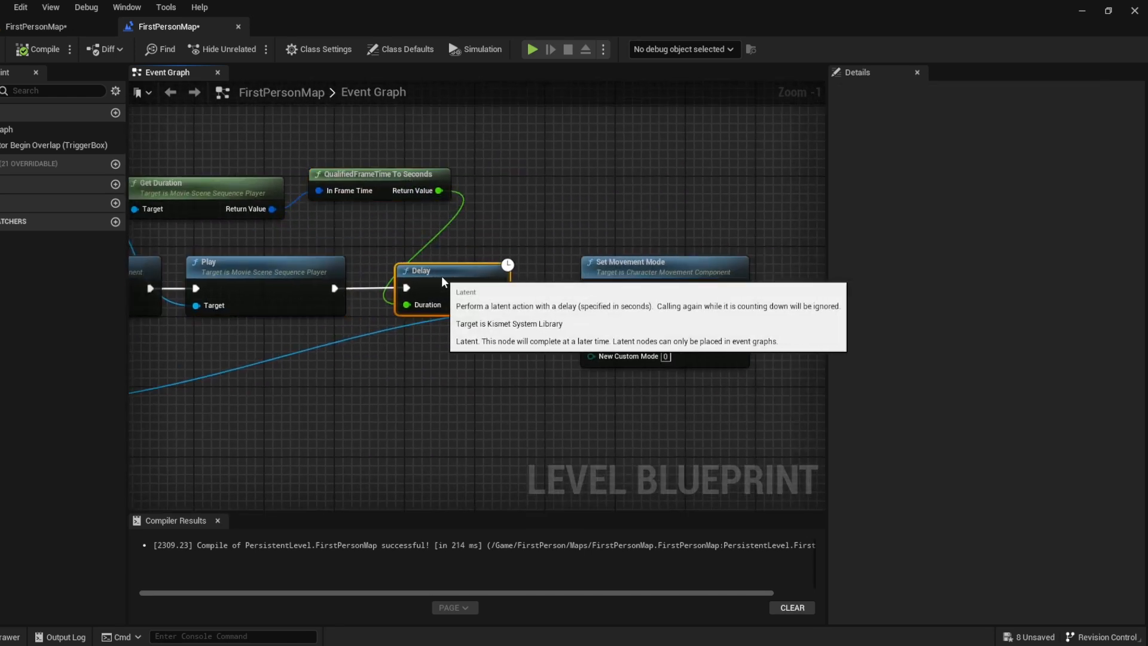
Review the chain from Get Duration and QualifiedFrameTime To Seconds through Delay to Set Movement Mode.
right_click_drag(357, 234, 578, 244)
left_click_drag(364, 123, 666, 244)
right_click_drag(707, 262, 543, 264)
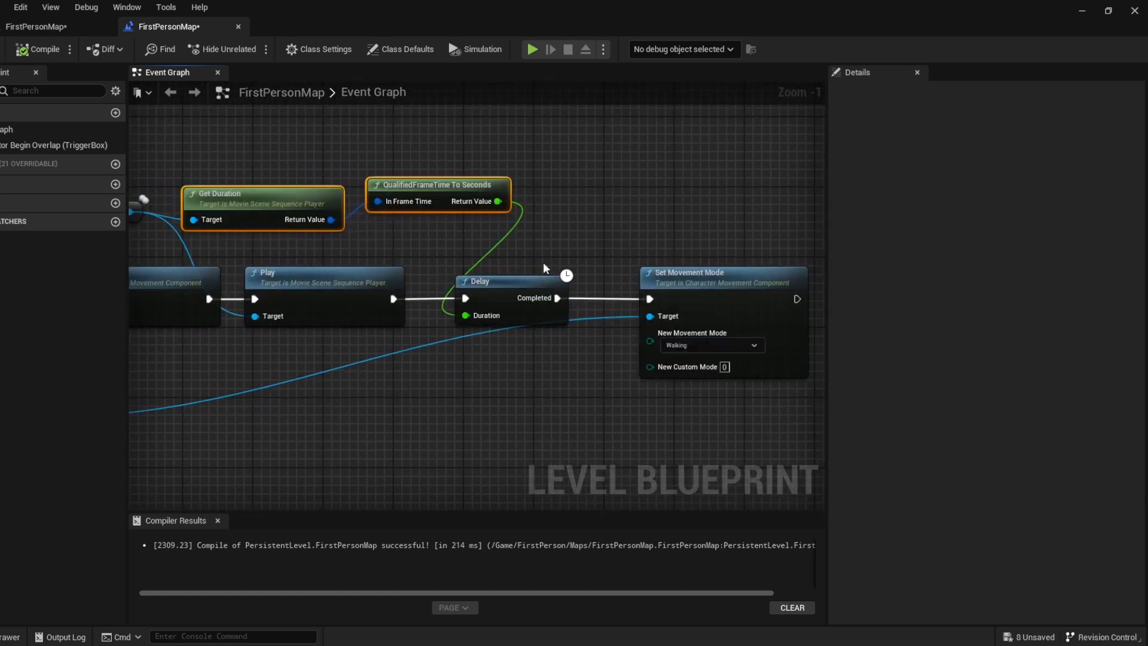
left_click(502, 291)
right_click_drag(520, 308, 345, 316)
left_click_drag(553, 444, 525, 215)
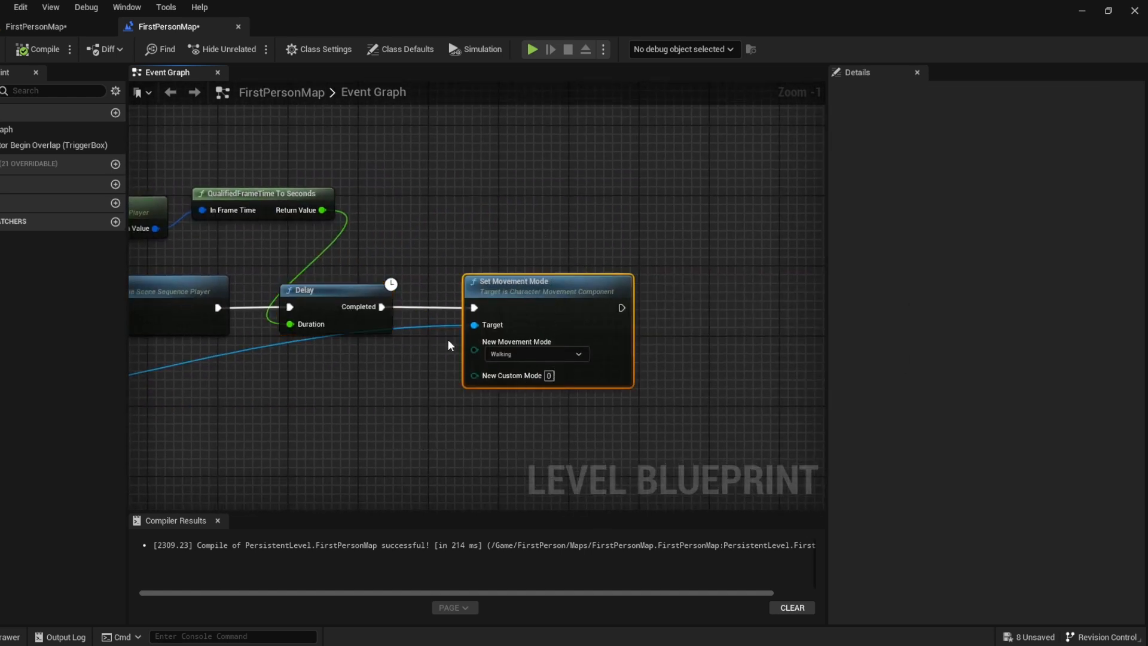
scroll(423, 357, "down", 2)
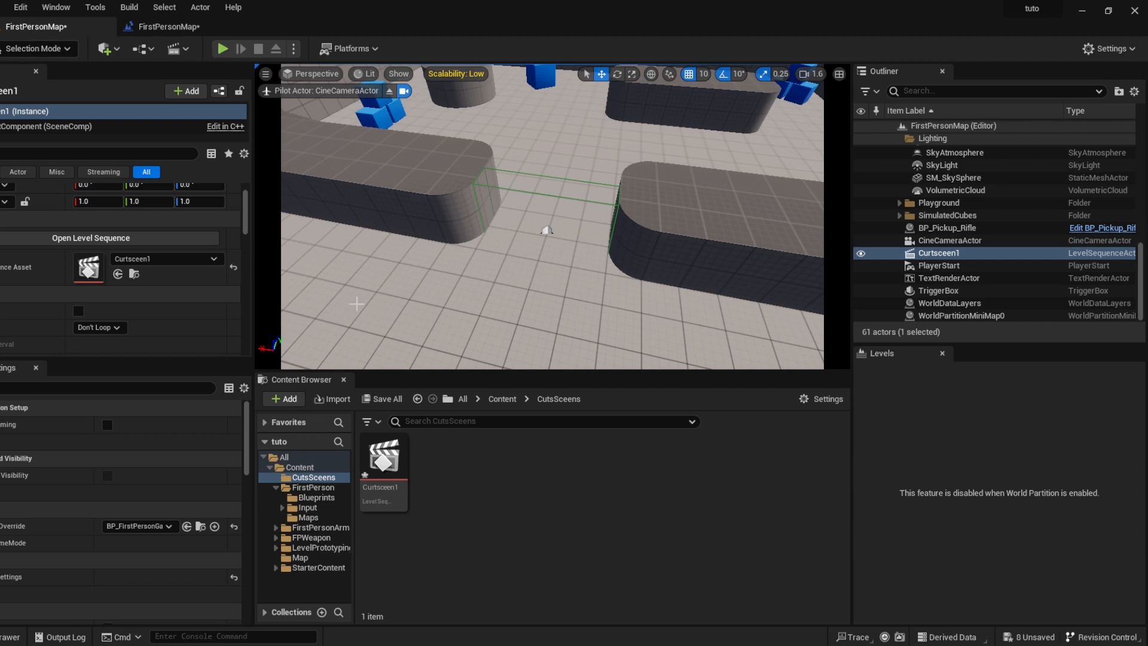
Stop piloting the CineCameraActor and playtest the level, walking into the trigger box and moving around once the cutscene ends.
left_click(389, 91)
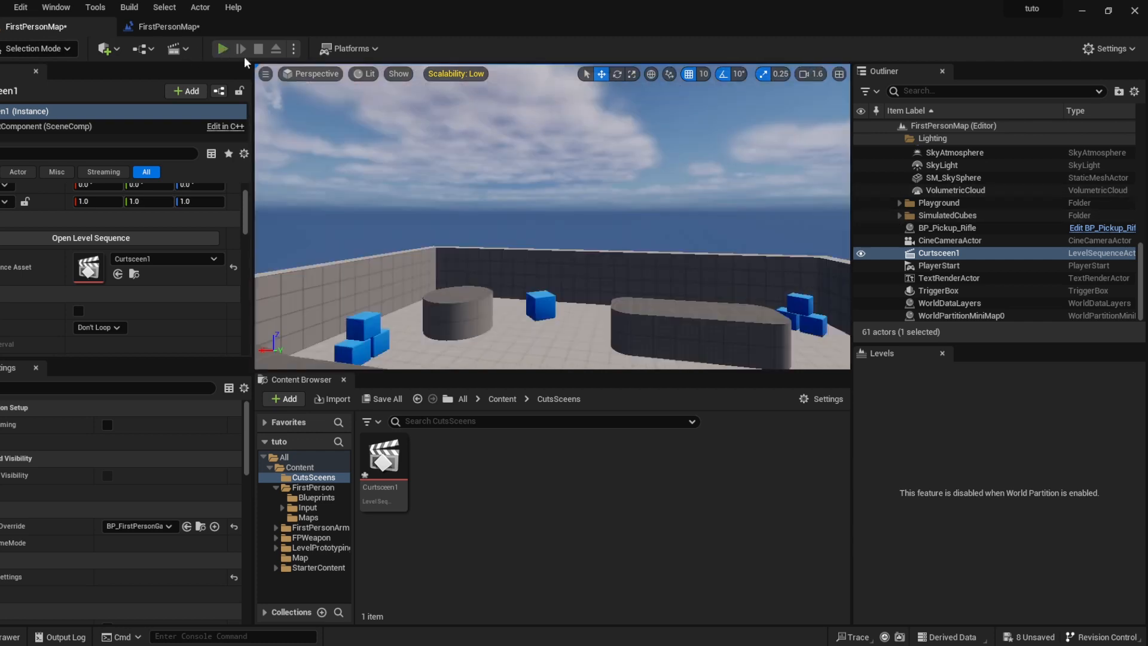
left_click(222, 48)
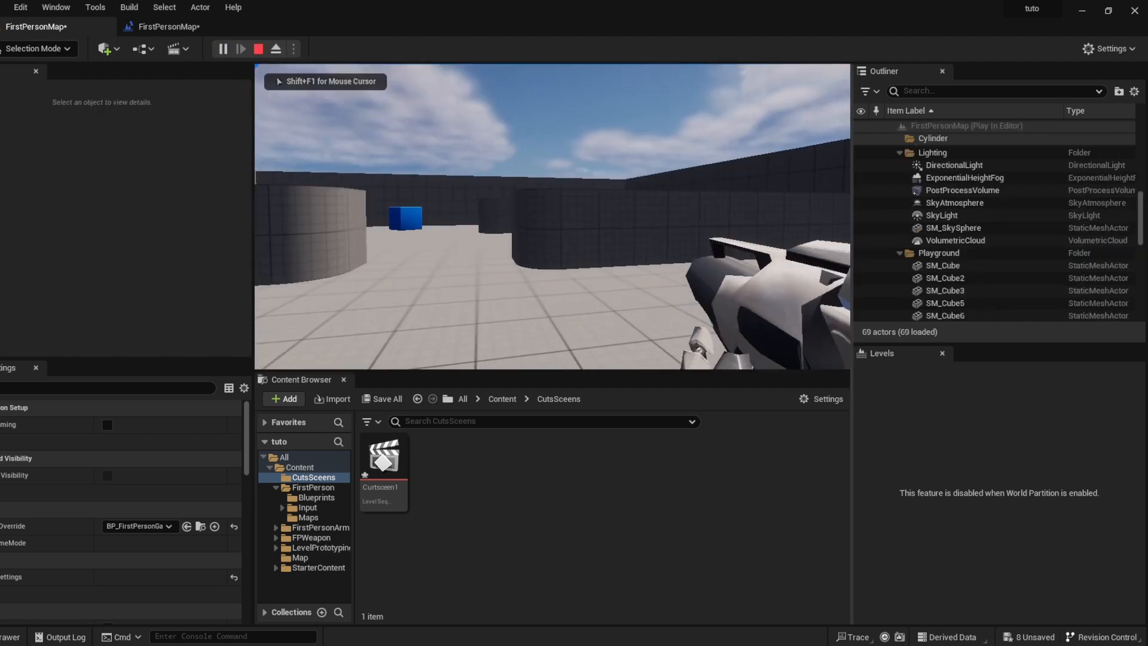
key("w")
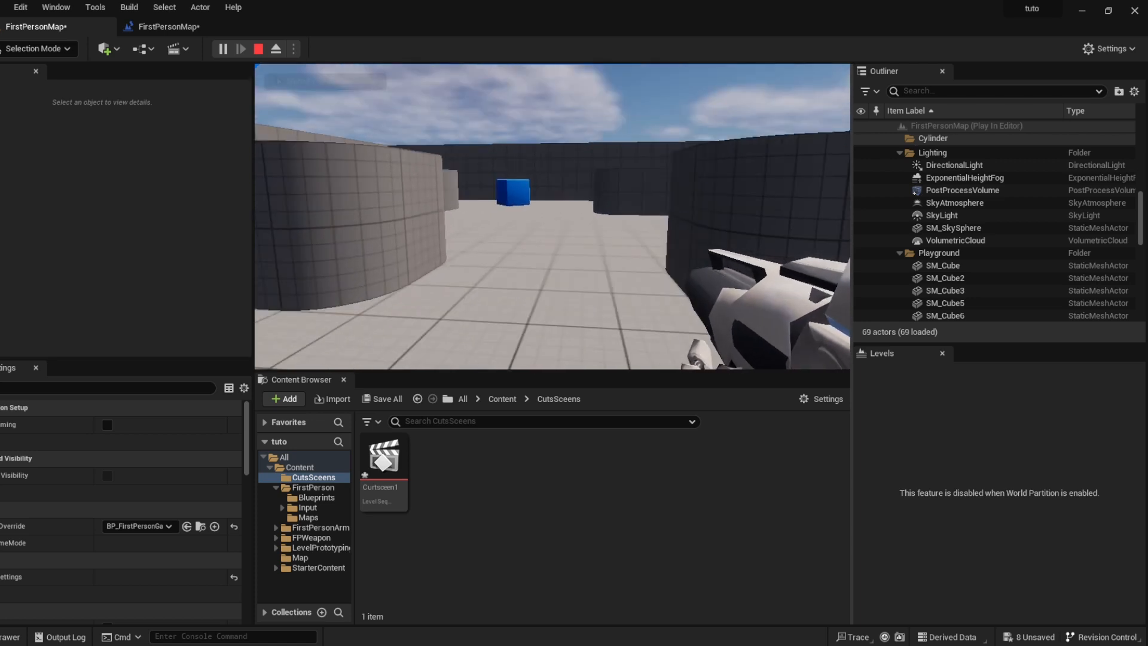
key("w")
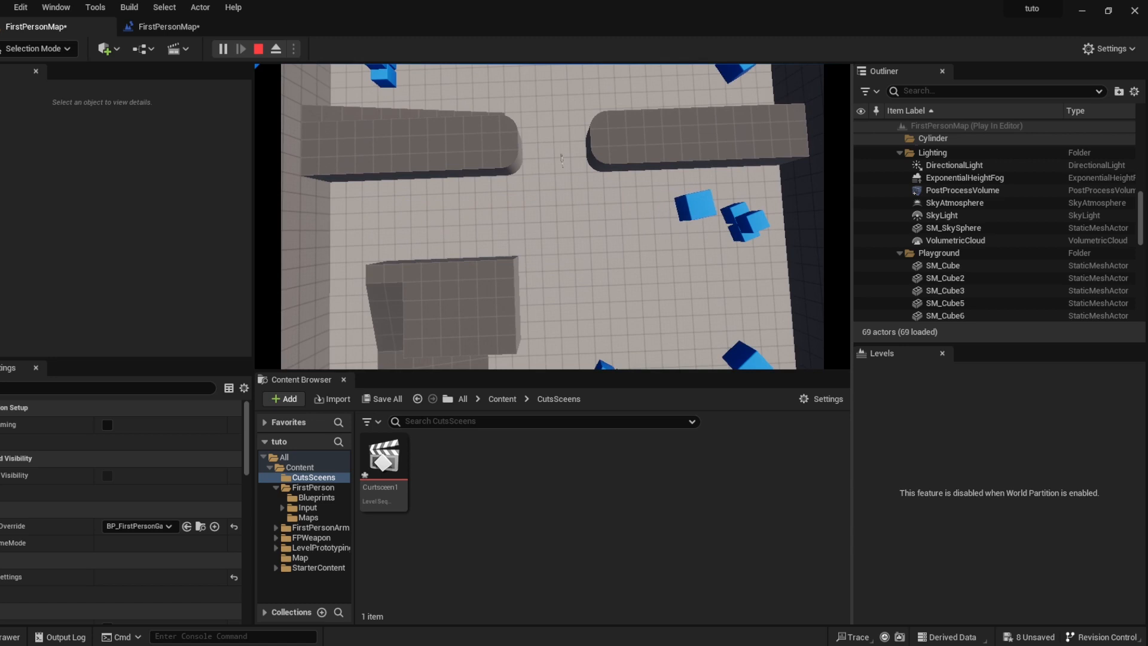
key("w")
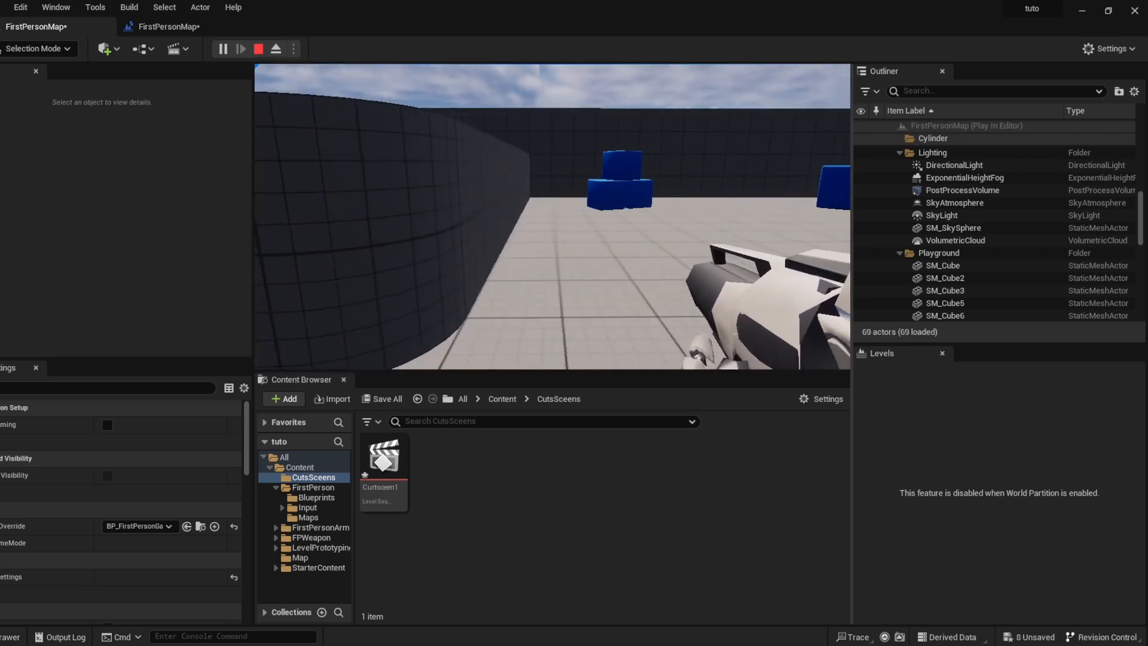
key("d")
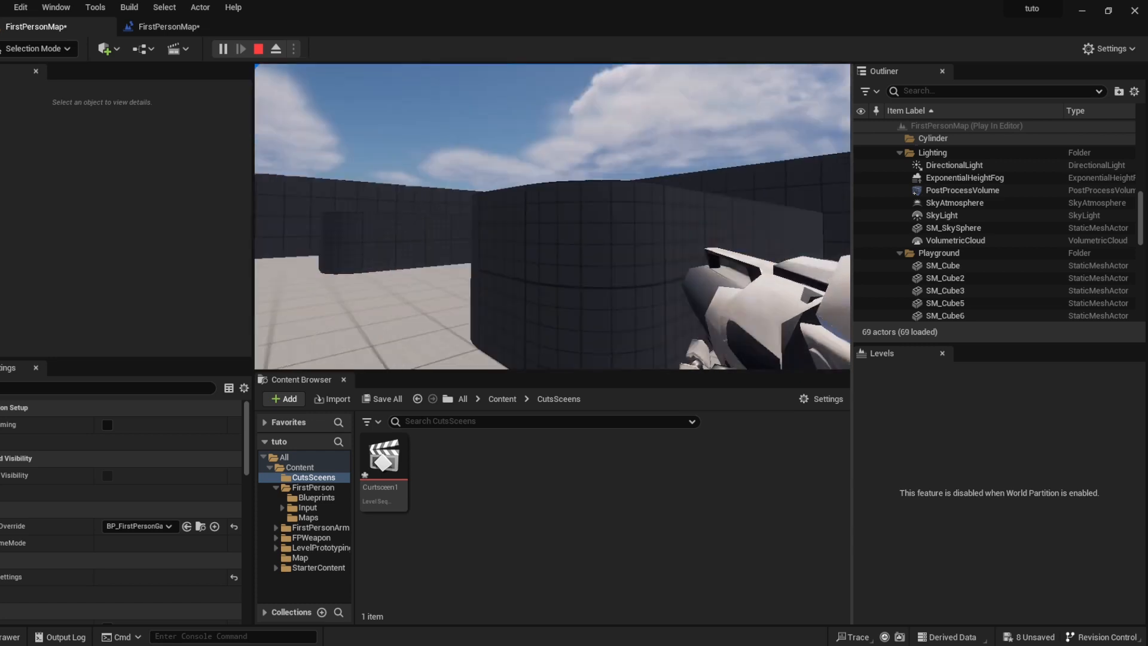
key("w")
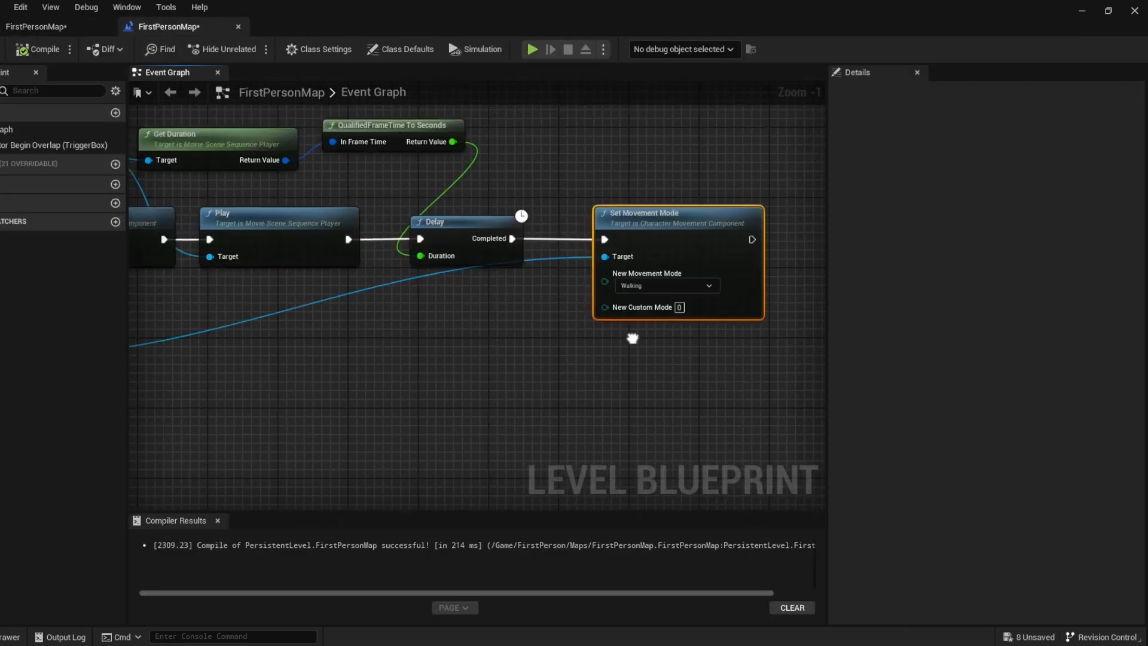
Move Set Movement Mode closer to Delay and add a reroute point below the row on its Target wire.
right_click_drag(630, 335, 451, 248)
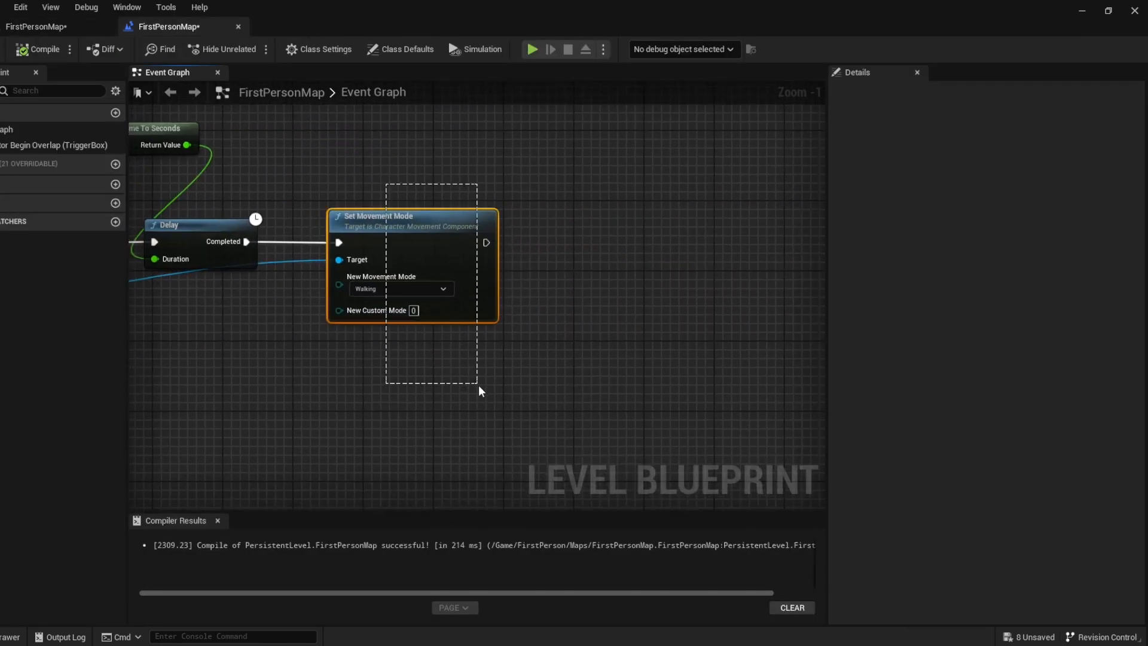
left_click_drag(386, 229, 352, 231)
right_click_drag(408, 194, 495, 180)
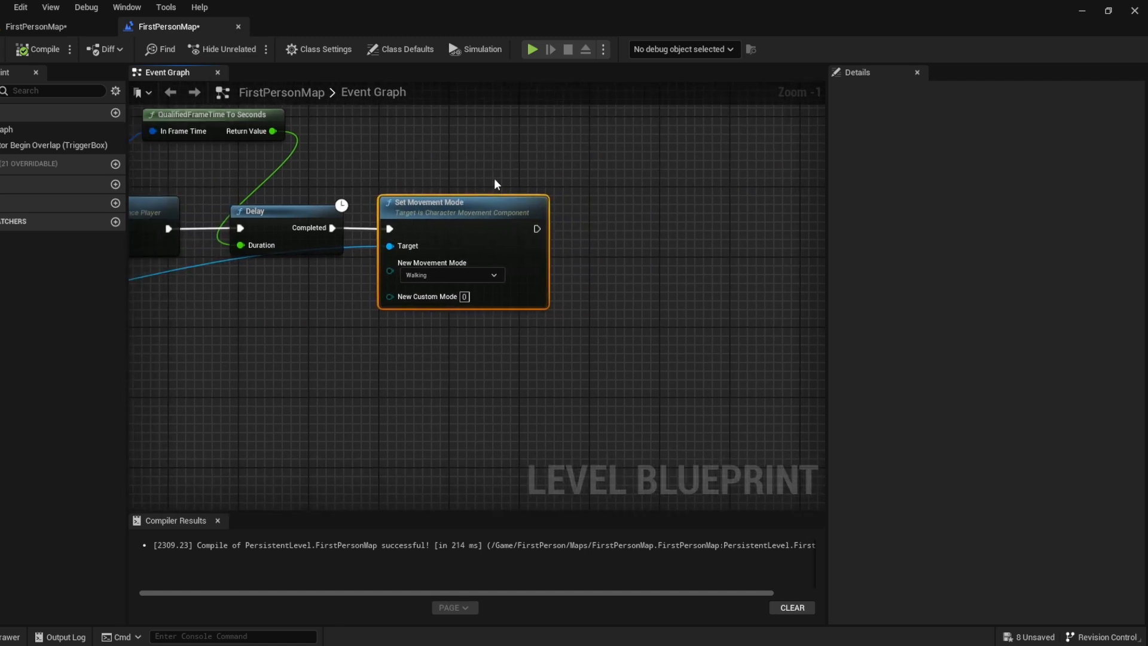
double_click(349, 245)
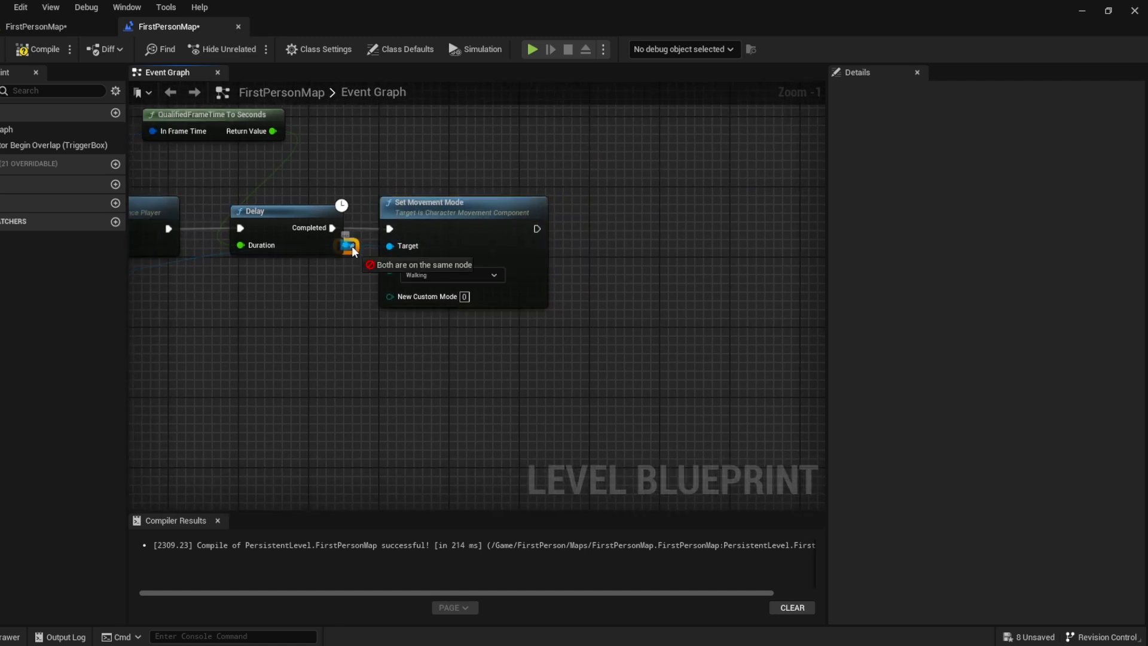
Select the SM_ChamferCube8 actor in the level and add a reference to it in the Level Blueprint.
left_click(96, 26)
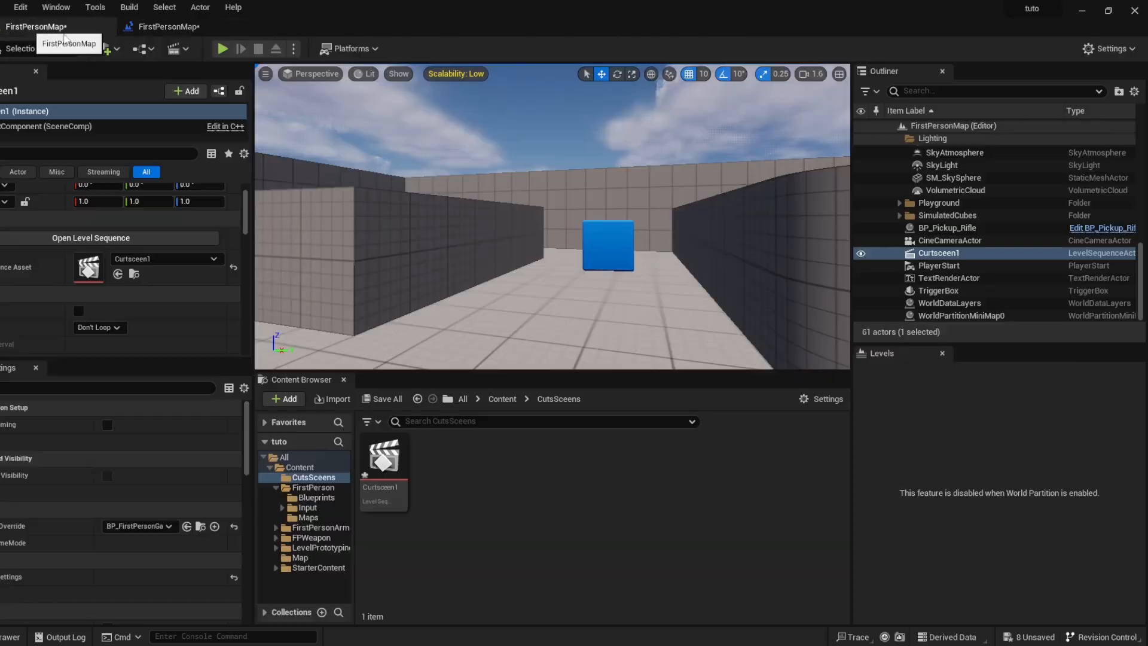
left_click(858, 290)
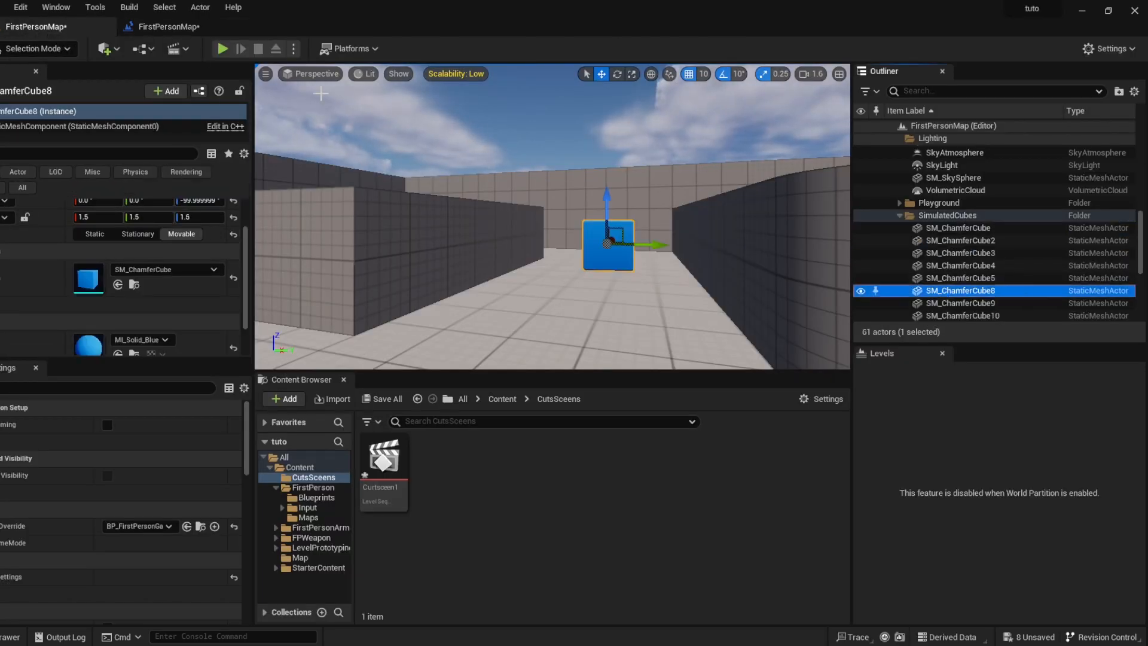
left_click(188, 26)
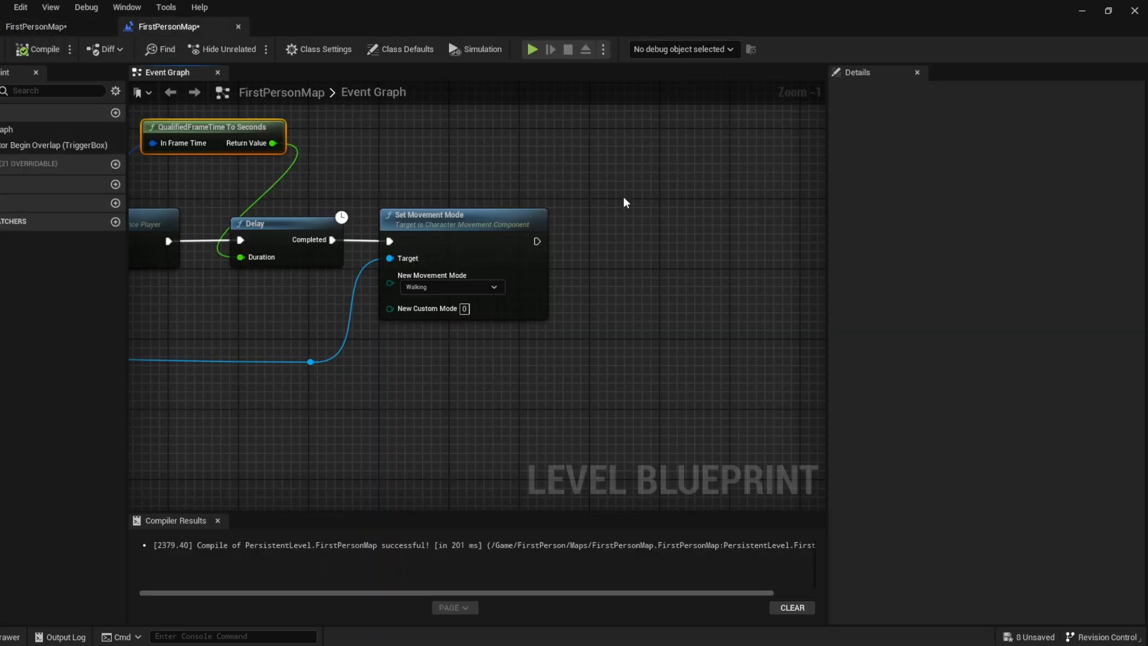
right_click(547, 174)
left_click(584, 241)
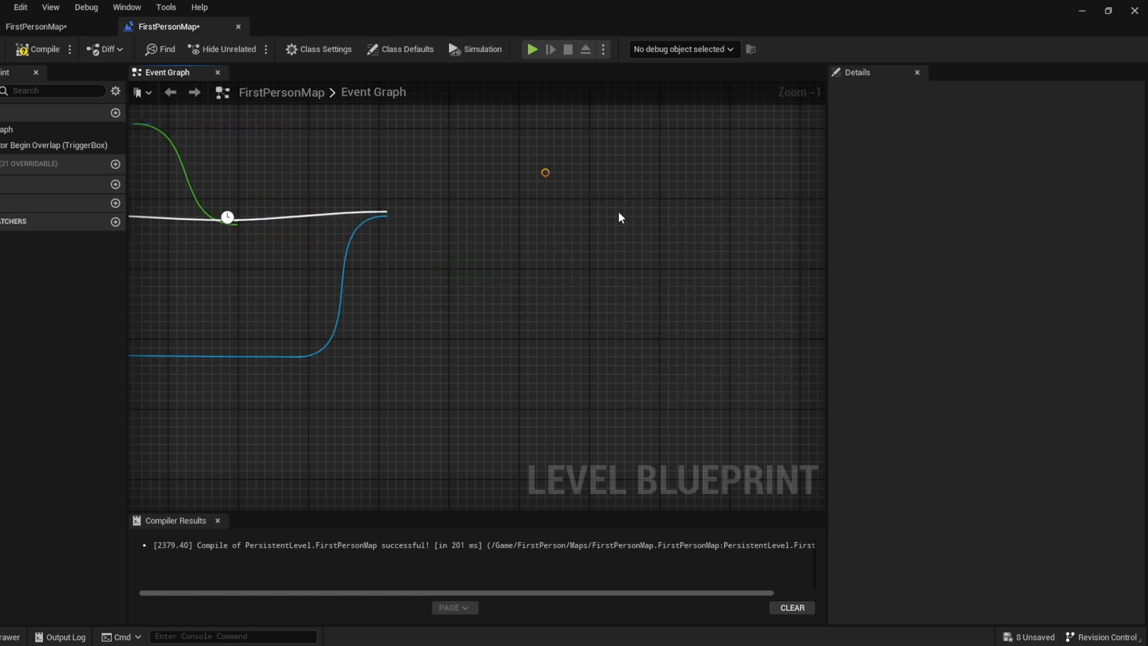
Add a Set Actor Location node from the SM_ChamferCube8 reference.
left_click_drag(520, 175, 609, 247)
type("set loca")
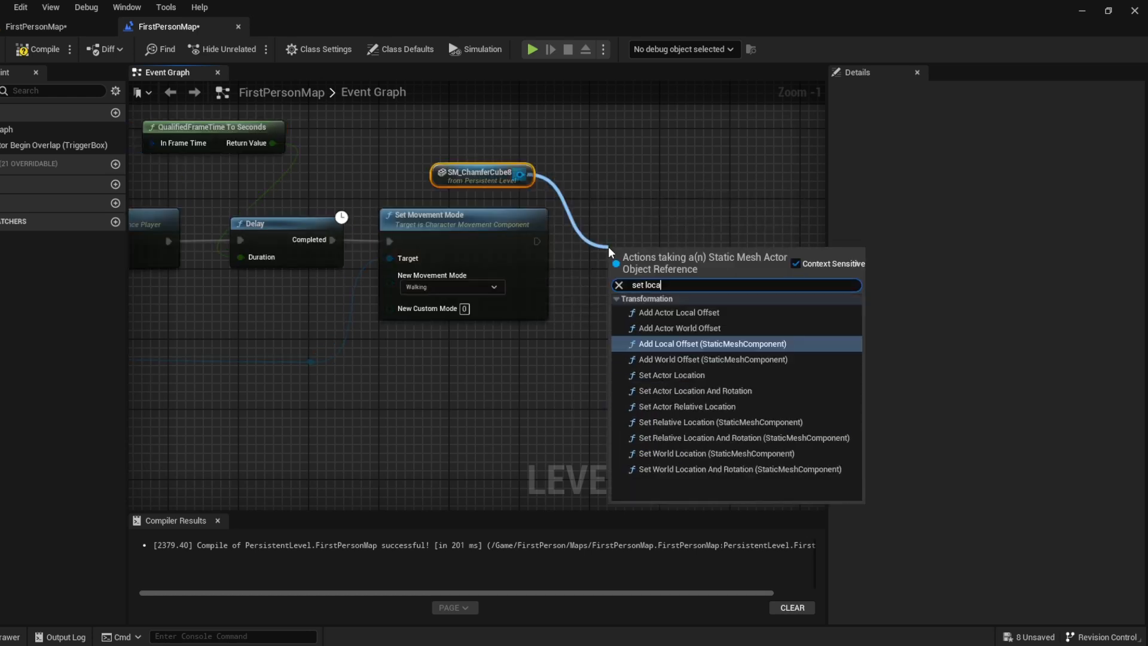
left_click(671, 375)
Open the Curtsceen1 level sequence and move the playhead to its end at frame 249.
left_click(36, 27)
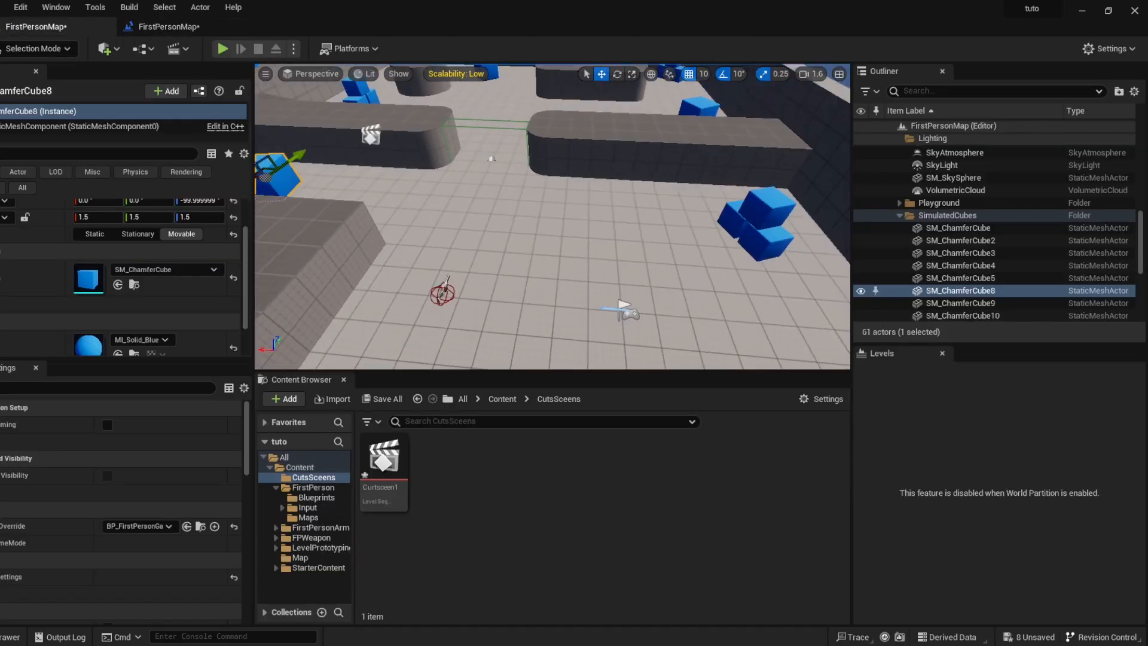
double_click(384, 459)
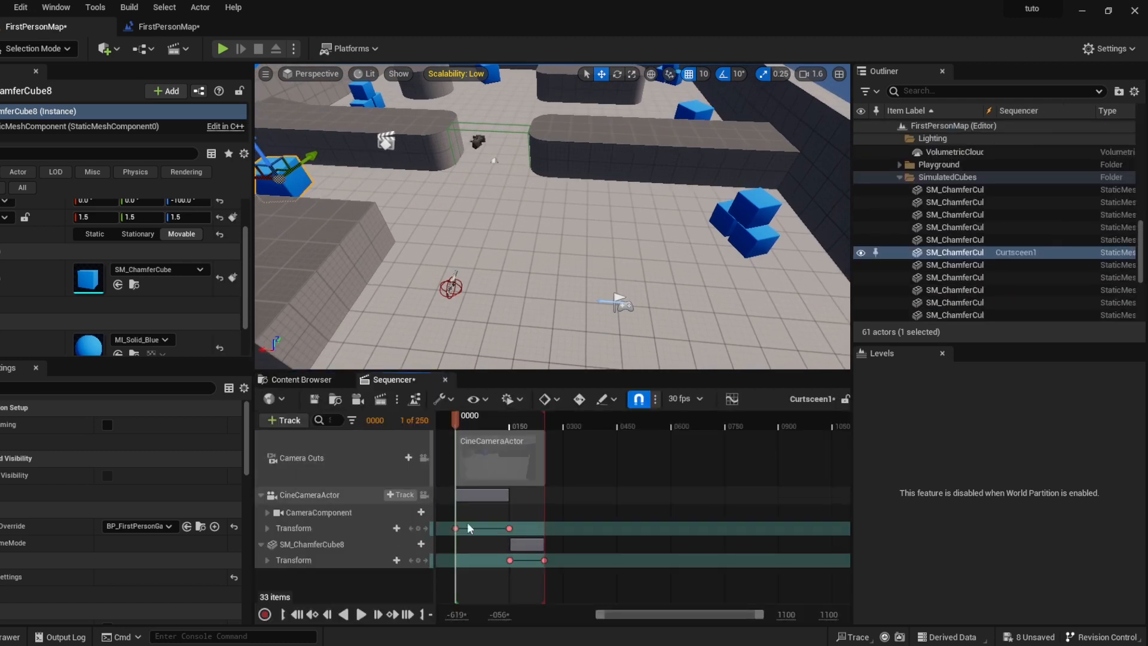
left_click_drag(456, 419, 546, 428)
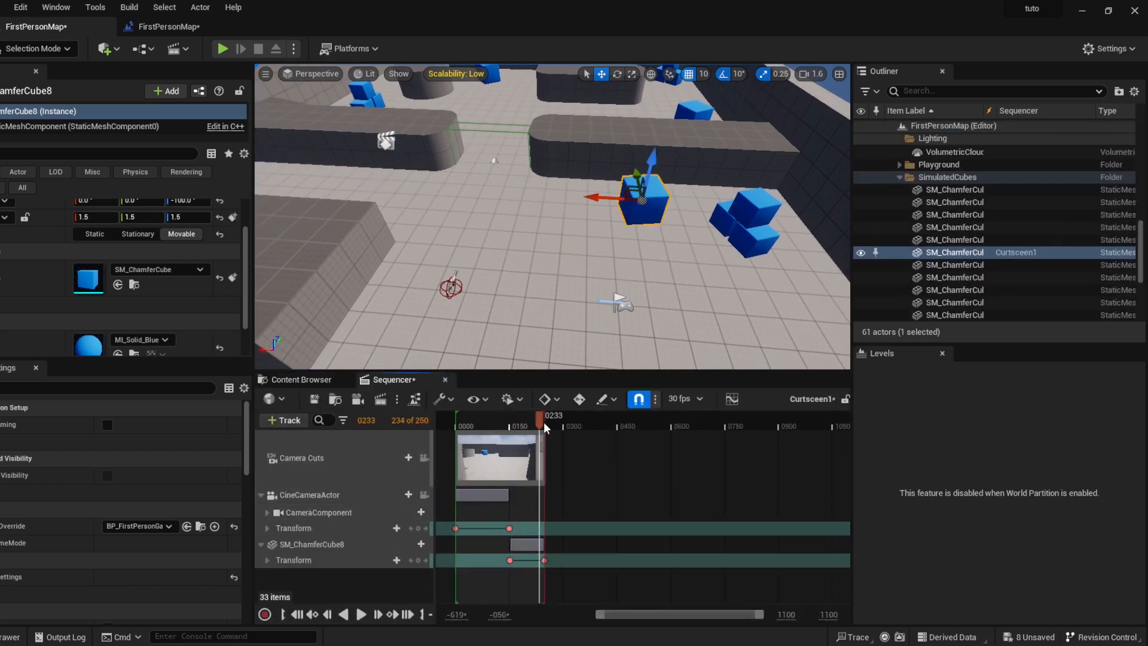
Expand the SM_ChamferCube8 Transform track down to its Location values to examine the cube's final position.
left_click(267, 560)
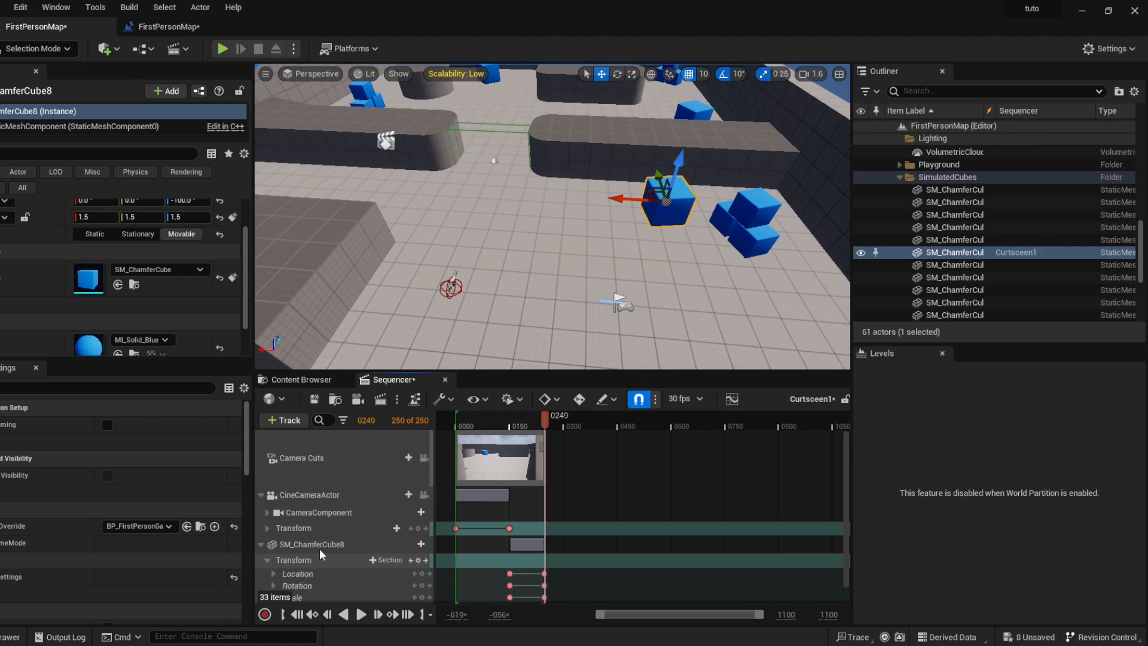
scroll(279, 569, "down", 1)
left_click(271, 554)
scroll(314, 547, "down", 1)
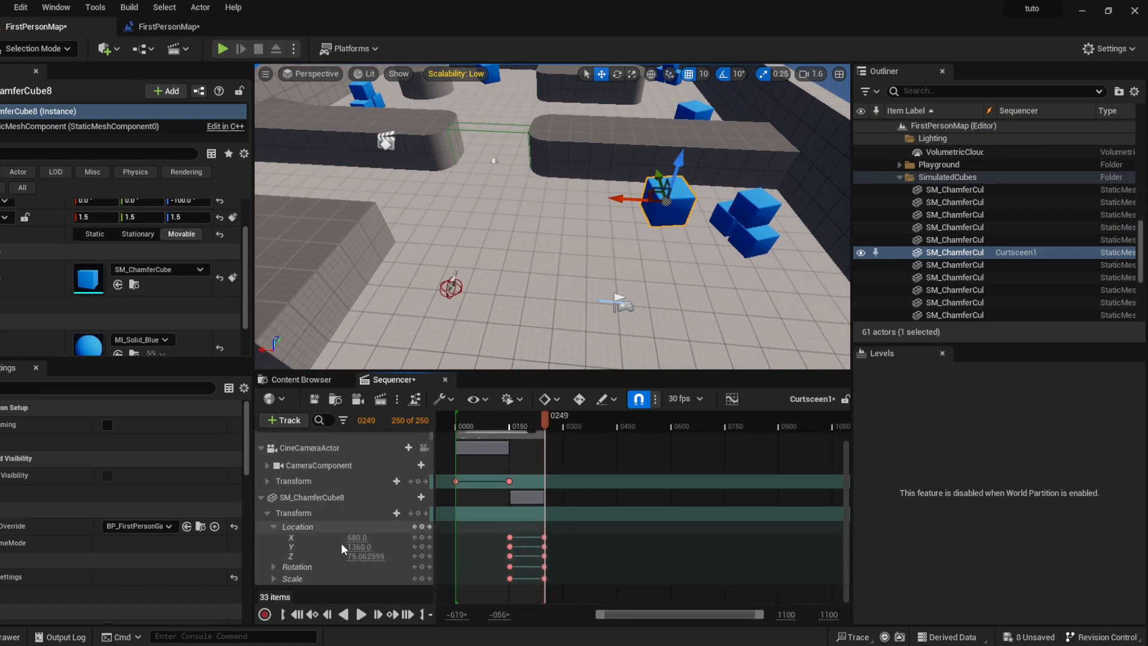
left_click(296, 527)
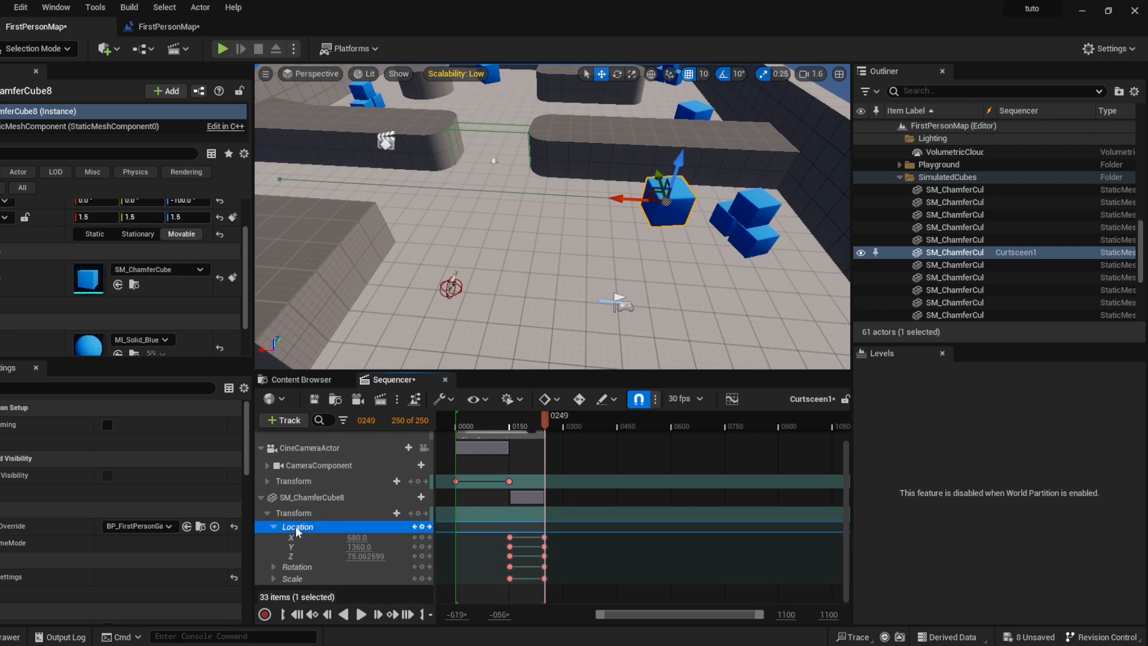
Copy the cube's final Location X value, 680.0, from the sequence into the New Location X of the Set Actor Location node.
right_click(296, 530)
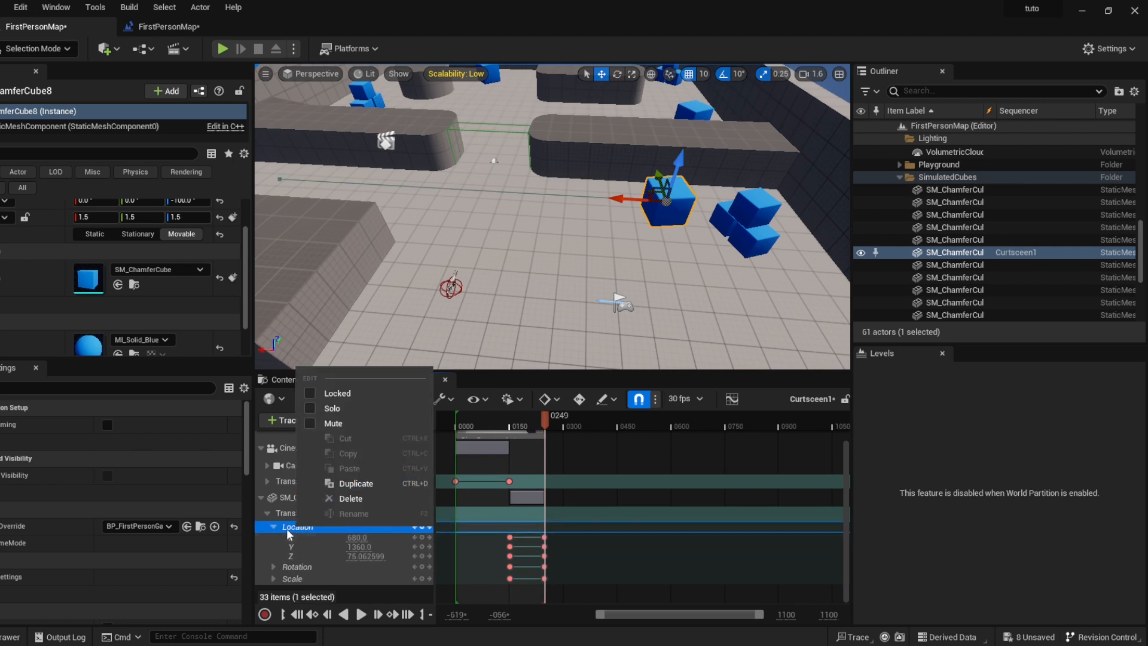
key("Escape")
left_click(358, 537)
key("ctrl+c")
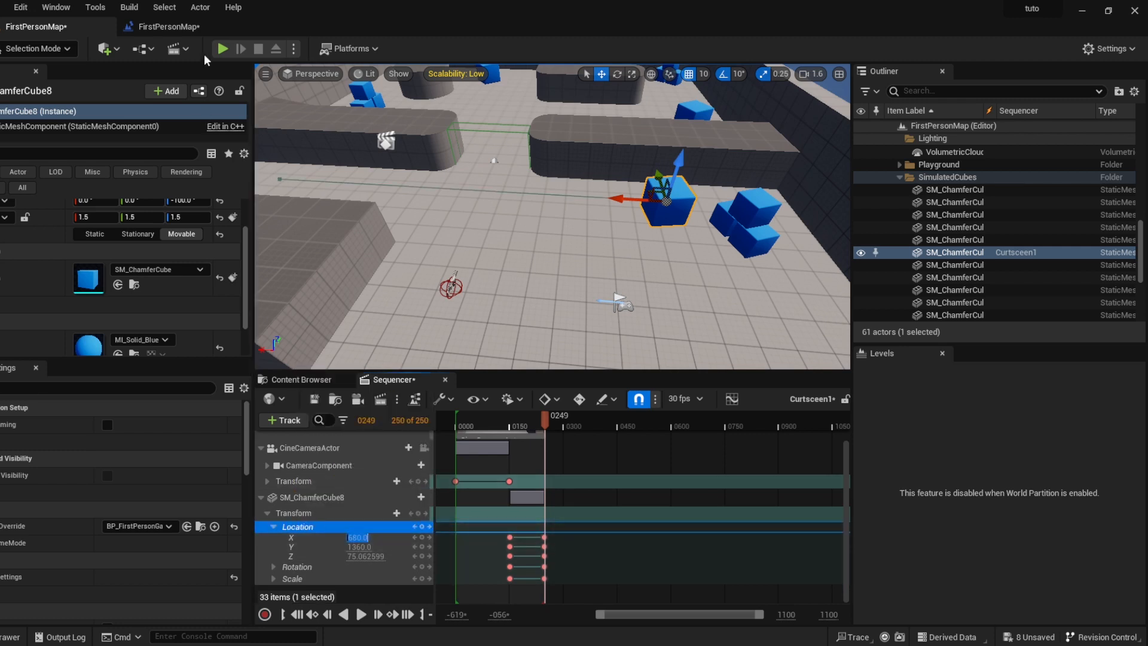
left_click(177, 27)
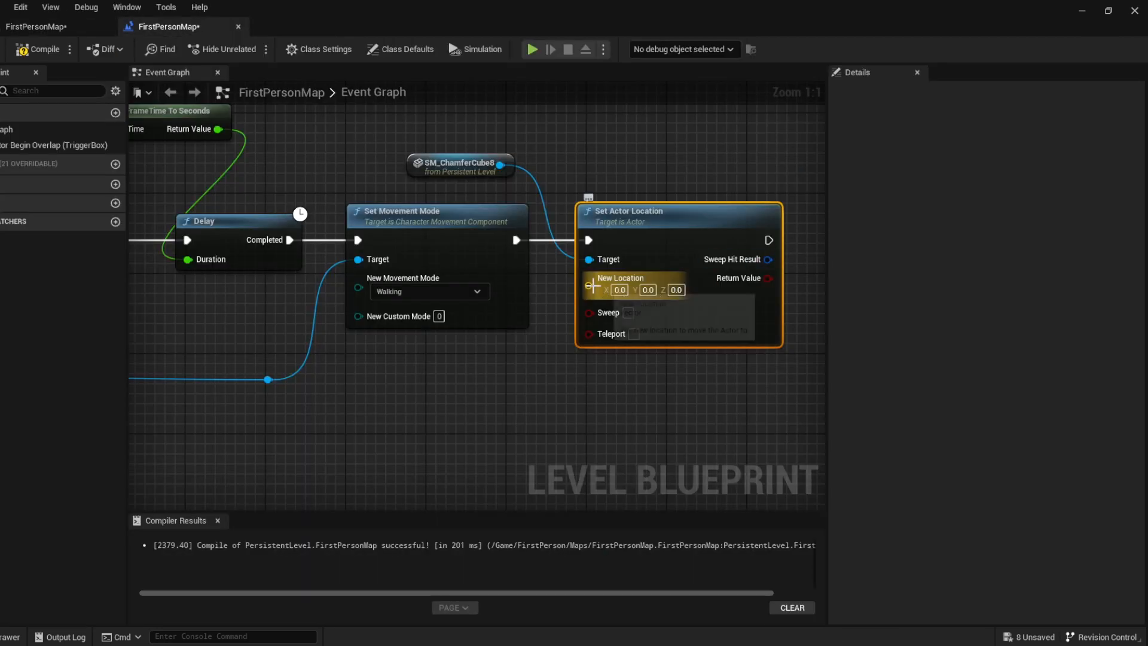
left_click(620, 289)
key("ctrl+v")
Transfer the cube's final Location Y value, 1360.0, from the sequence to the New Location Y of the Set Actor Location node.
left_click(53, 26)
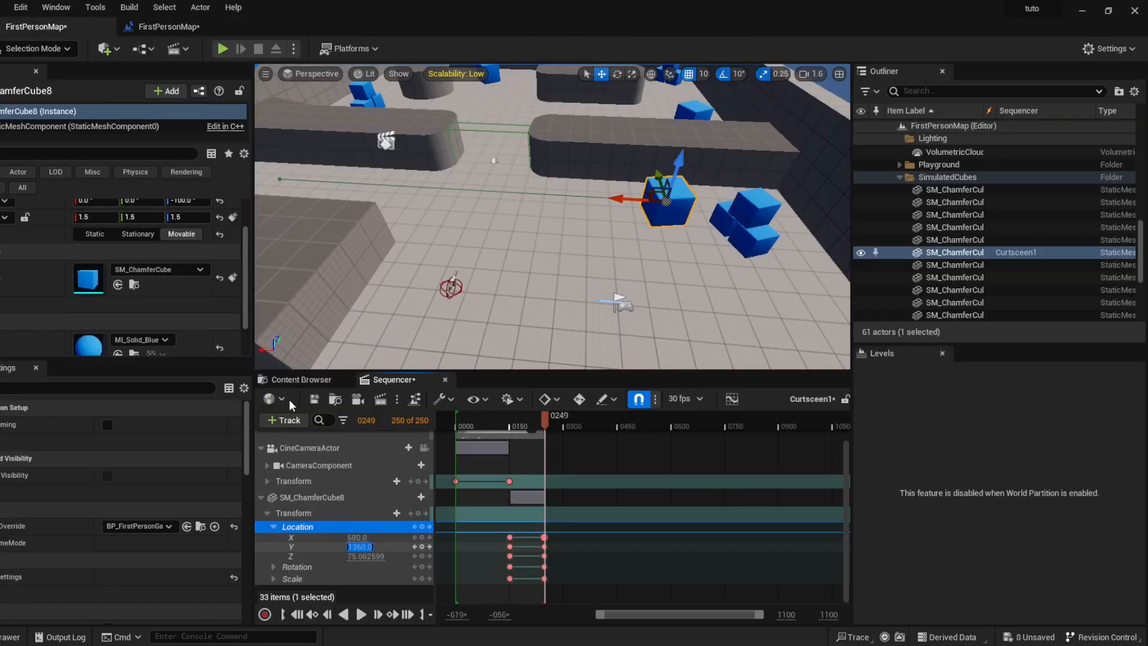
left_click(169, 26)
left_click(657, 290)
type("1360.0")
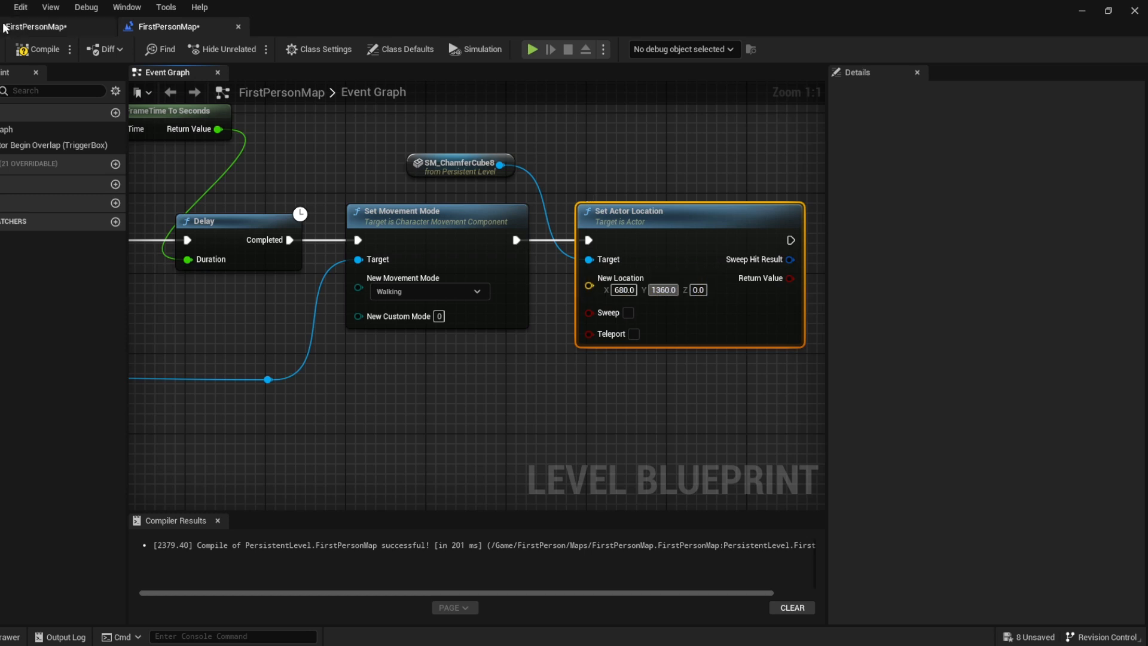
Set the Set Actor Location node's New Location Z to the sequence's value, 75.062599, and compile the Level Blueprint.
left_click(36, 27)
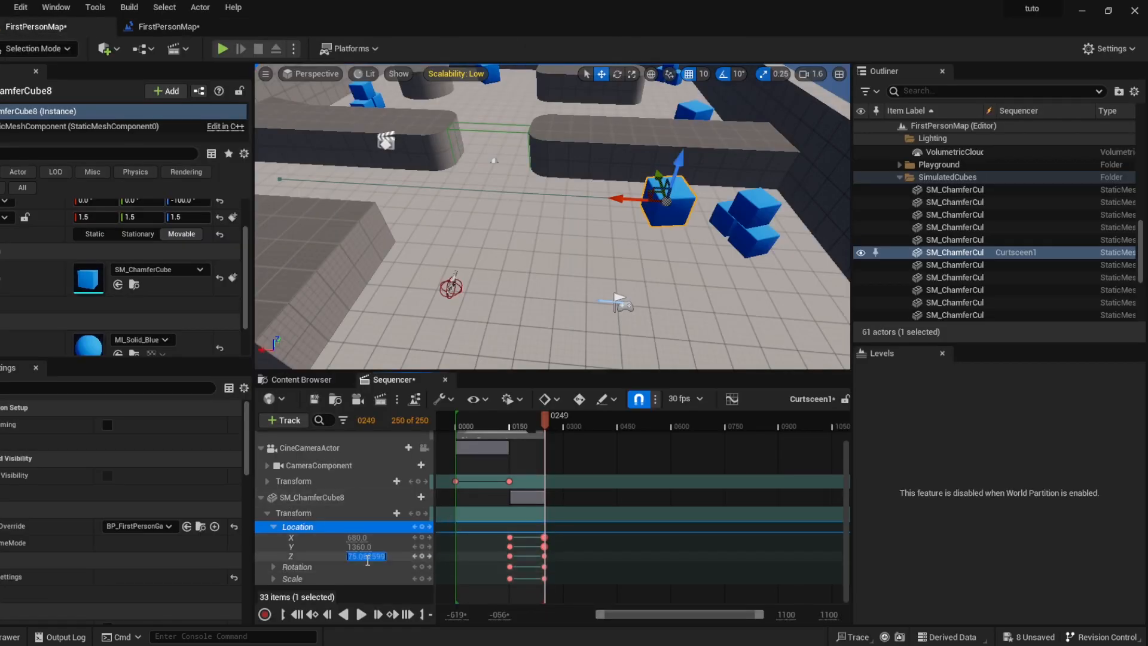
left_click(177, 25)
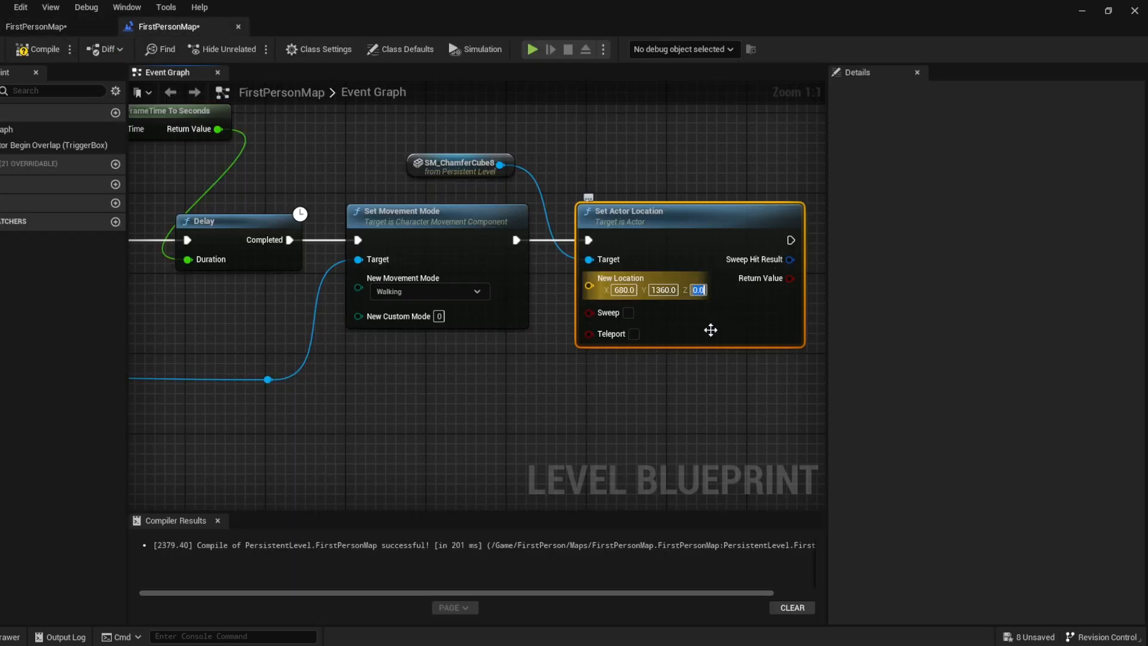
type("75.062599")
left_click(713, 385)
right_click_drag(712, 385, 589, 386)
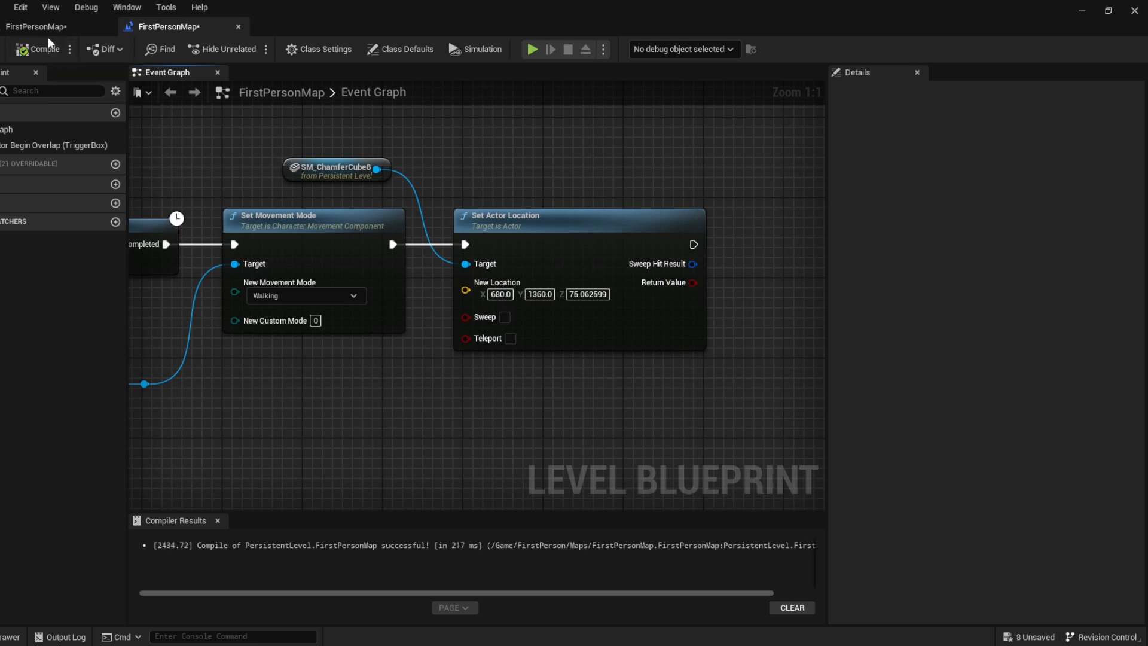
Close the Curtsceen1 sequence in Sequencer and return to the level viewport.
left_click(42, 27)
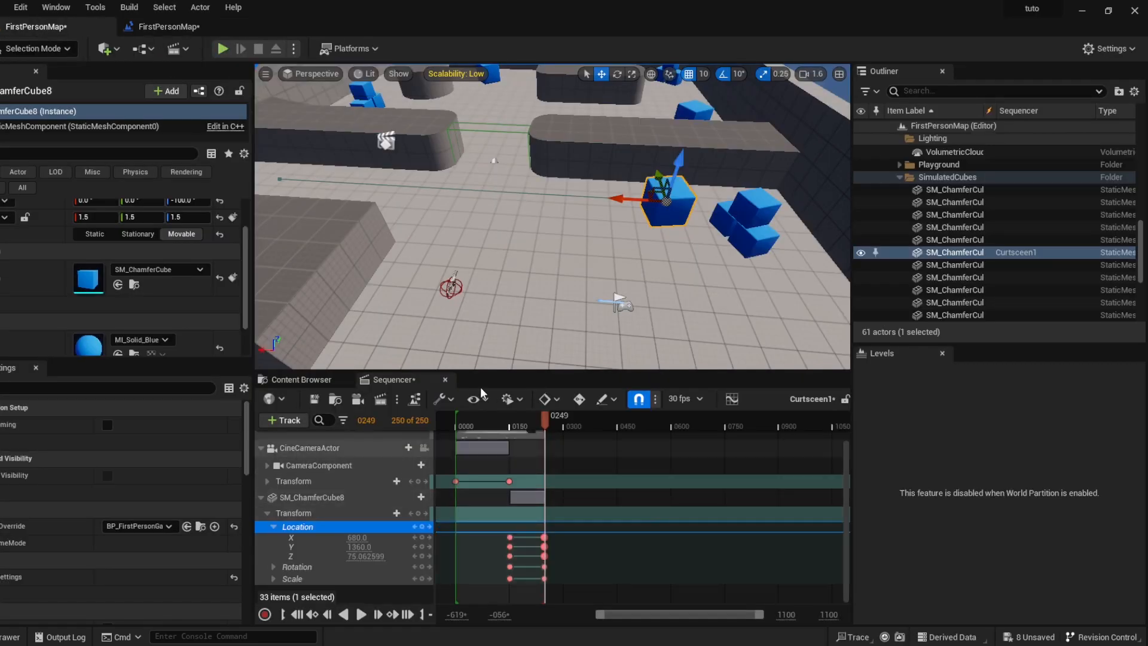
left_click(445, 379)
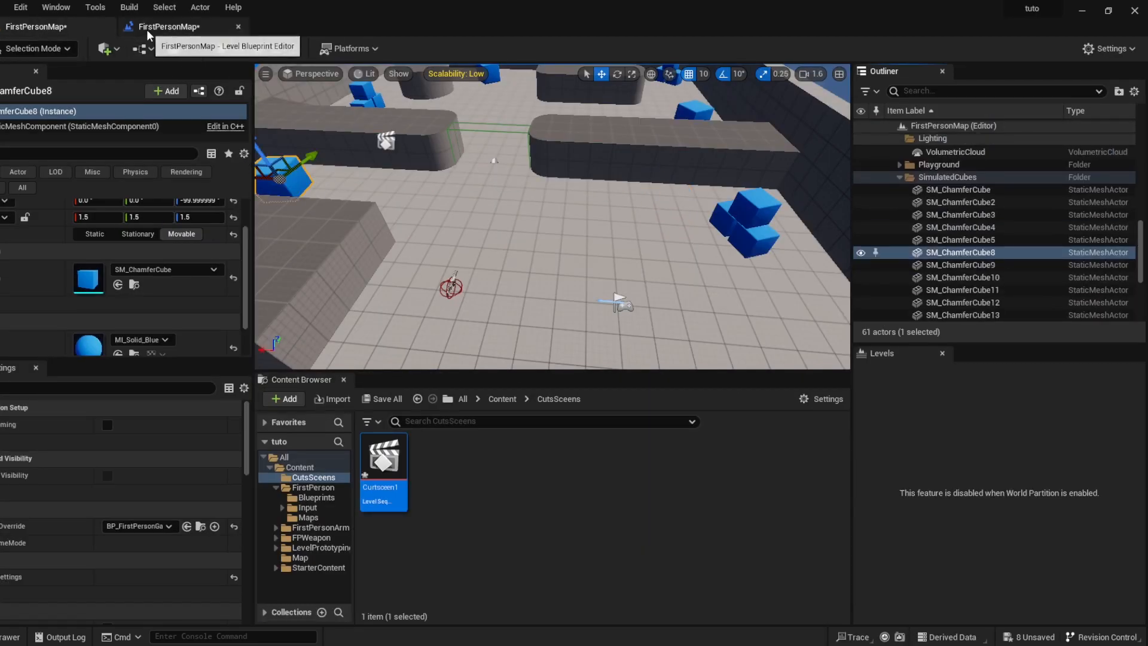
left_click(146, 30)
left_click(36, 27)
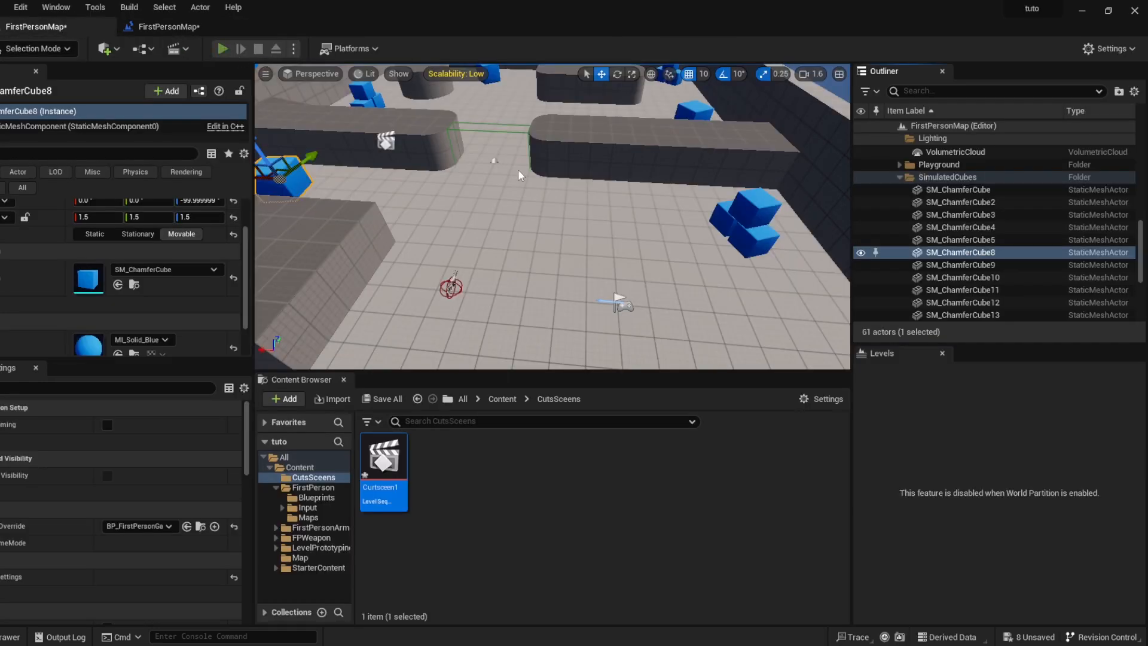
Play the level in the editor and walk the character through it to check player movement and the cube's position after the cutscene.
key("alt+p")
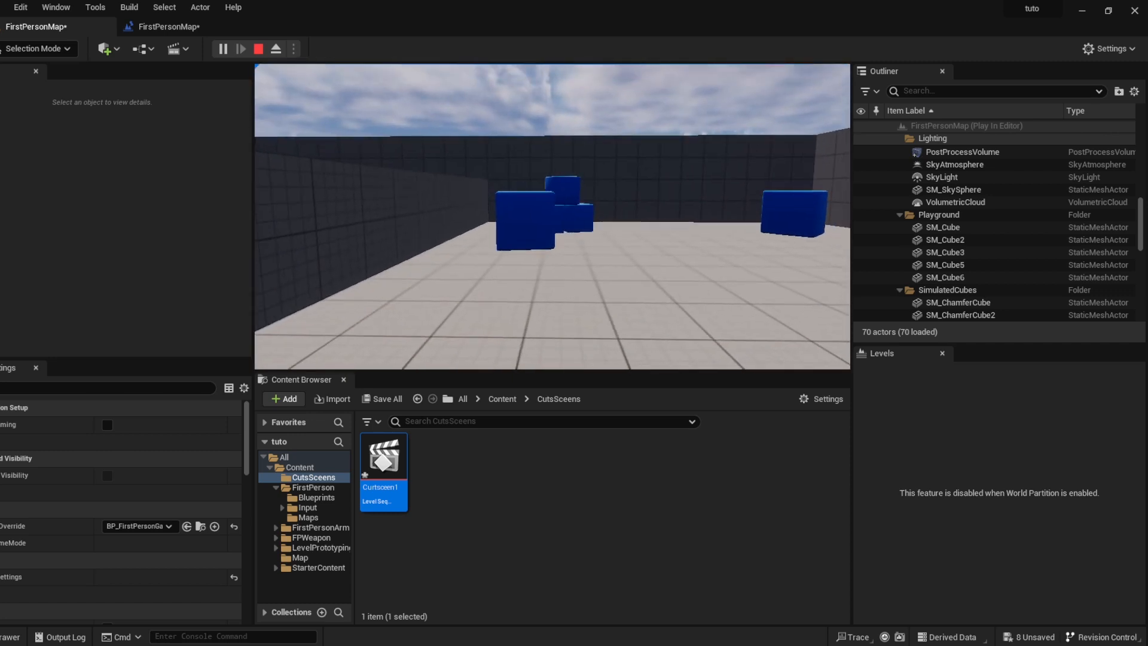
key("w")
key("d")
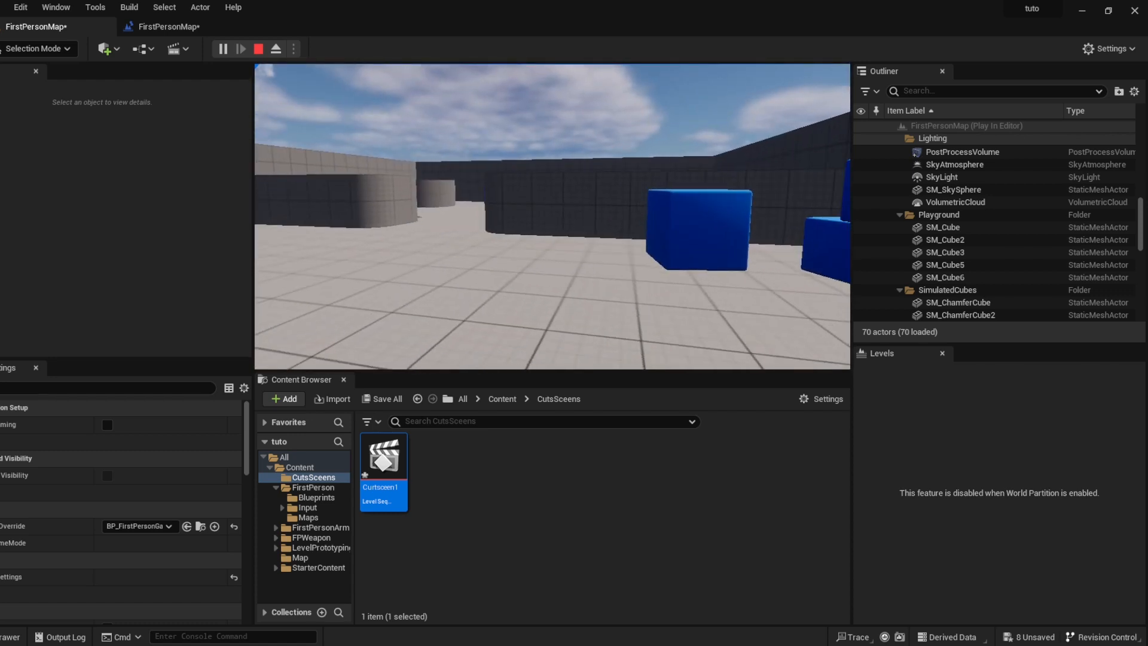
key("a")
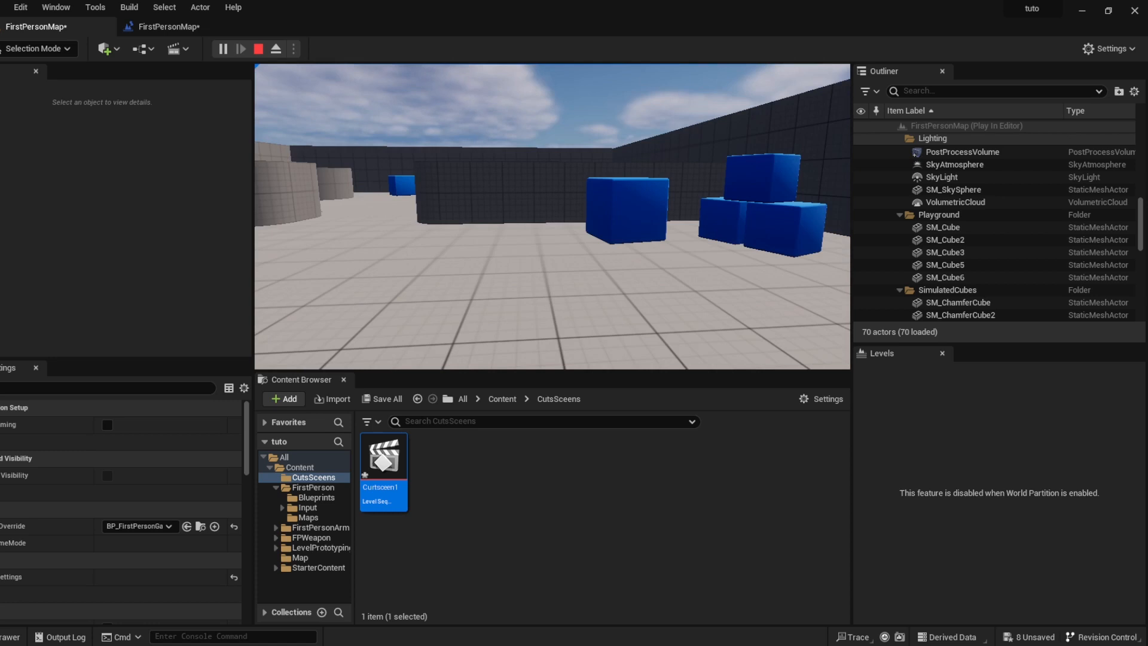
key("w")
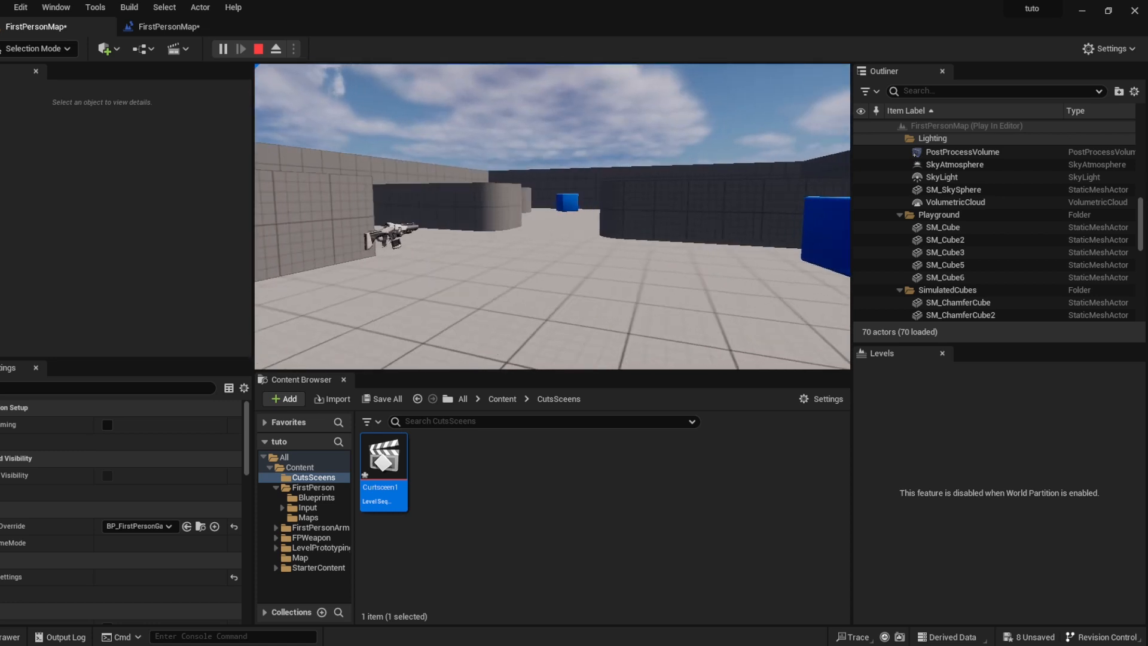
key("w")
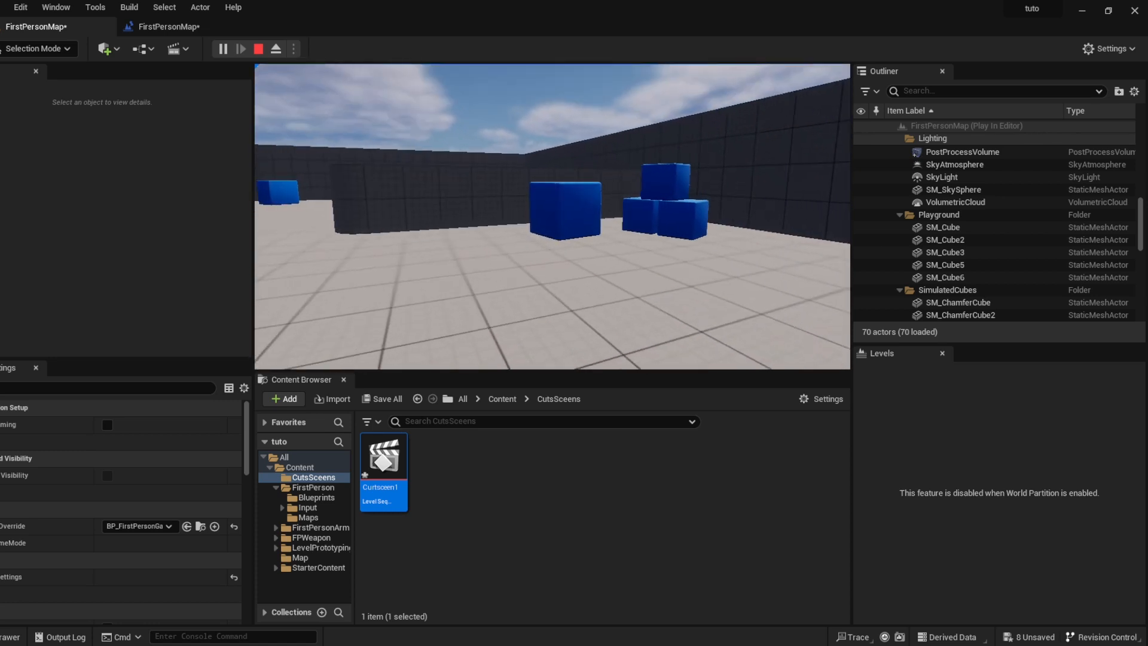
key("w")
key("s")
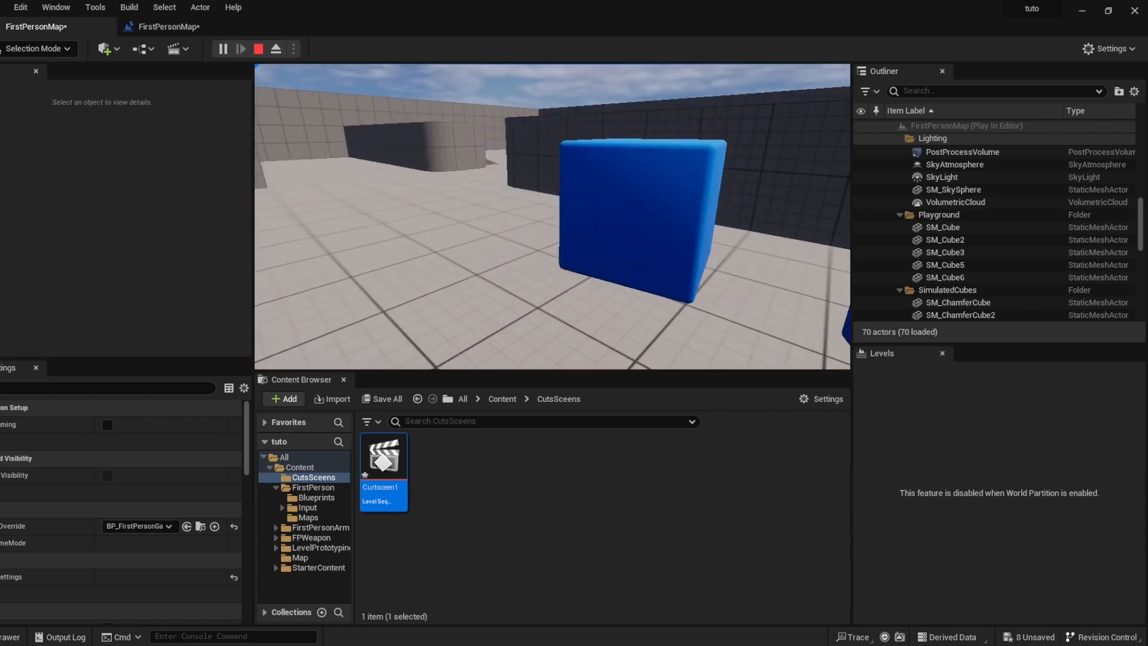